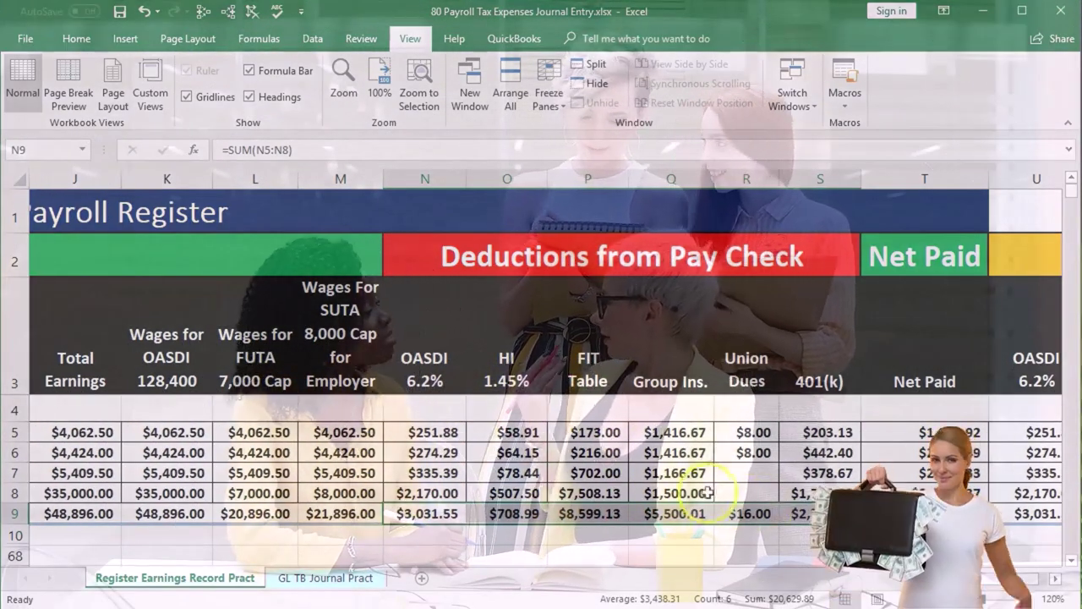
Review the total earnings, paycheck deduction and net paid columns of the payroll register, including their totals in row 9
{"action": "left_click", "coordinate": [426, 361]}
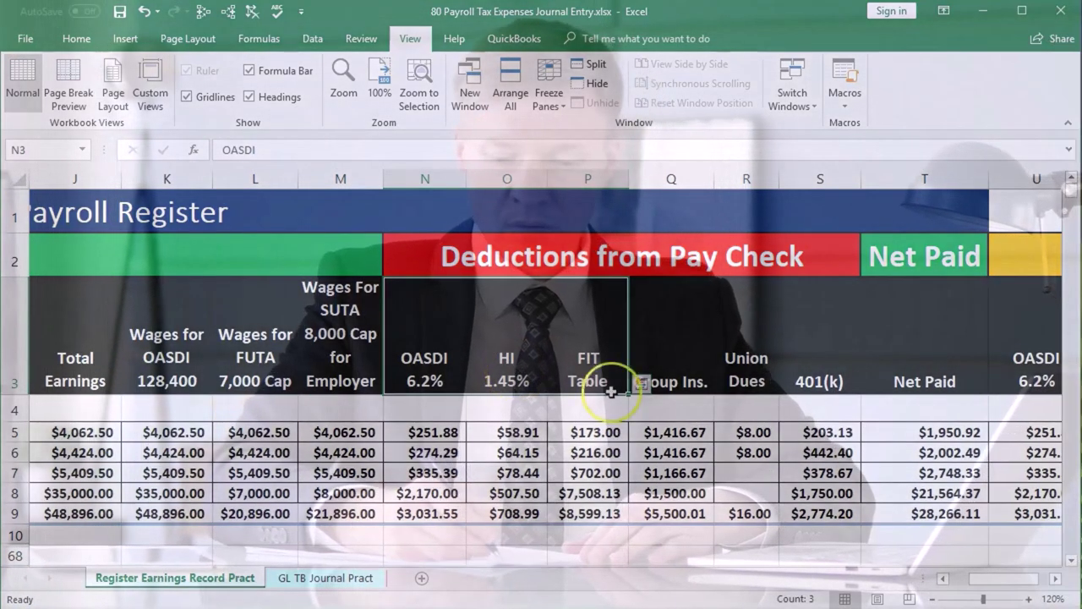
{"action": "left_click", "coordinate": [896, 381]}
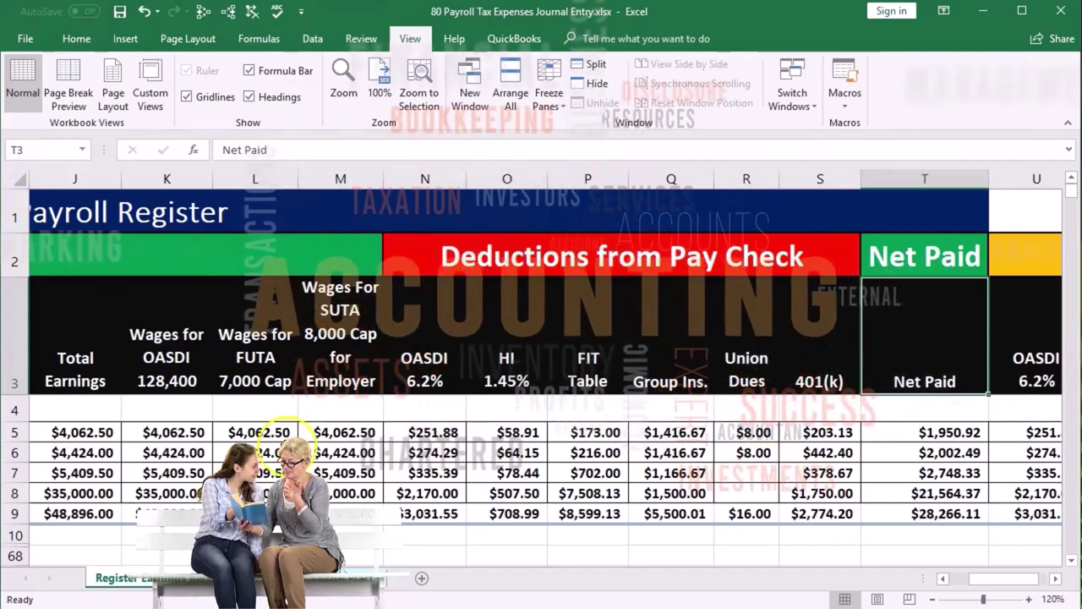
{"action": "left_click", "coordinate": [95, 452]}
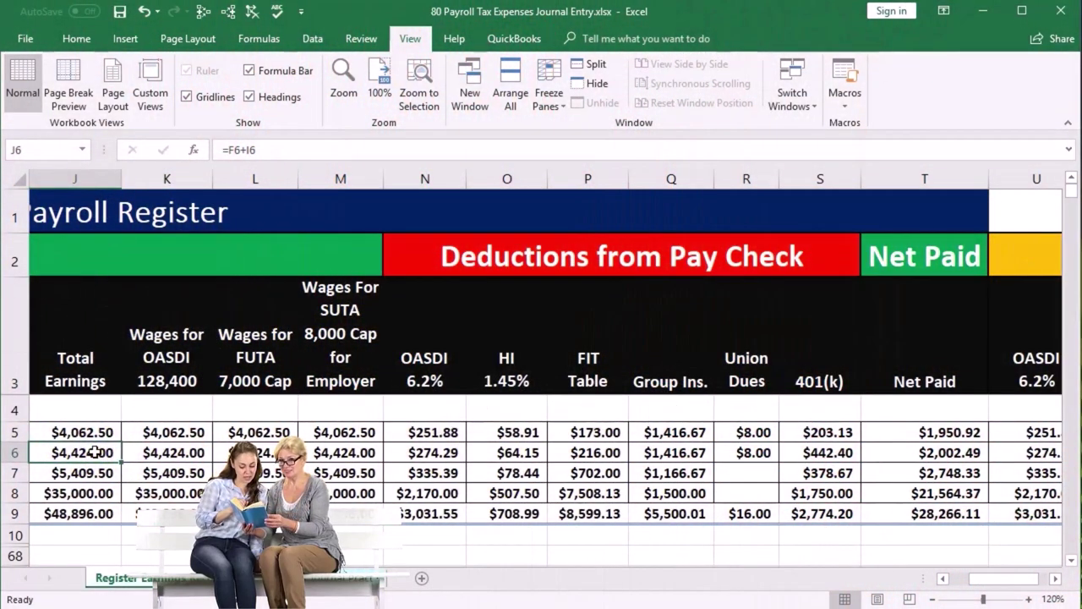
{"action": "key", "text": "Down"}
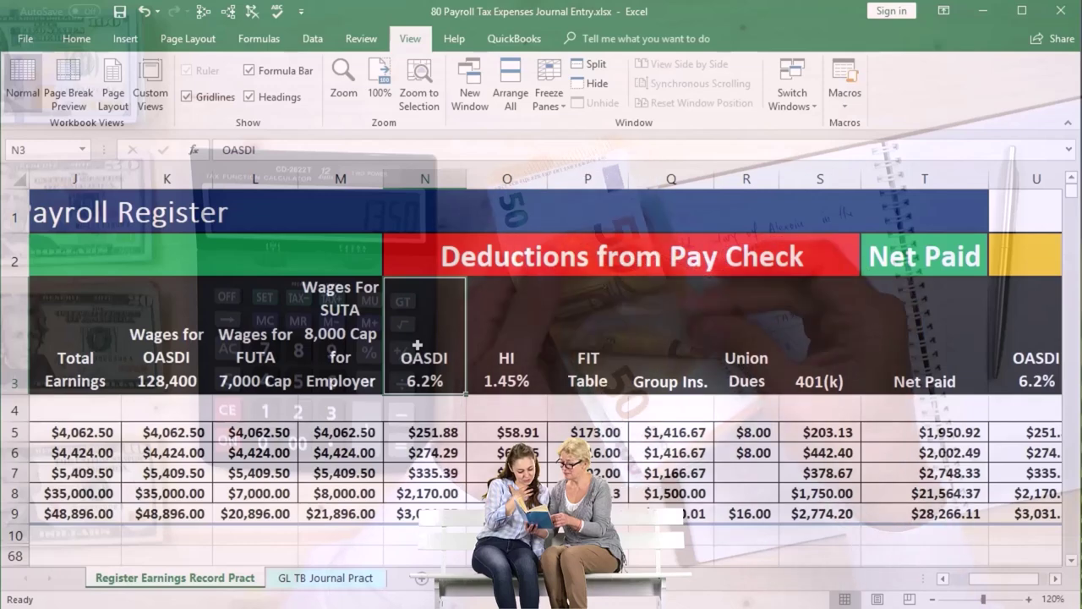
{"action": "left_click", "coordinate": [75, 508]}
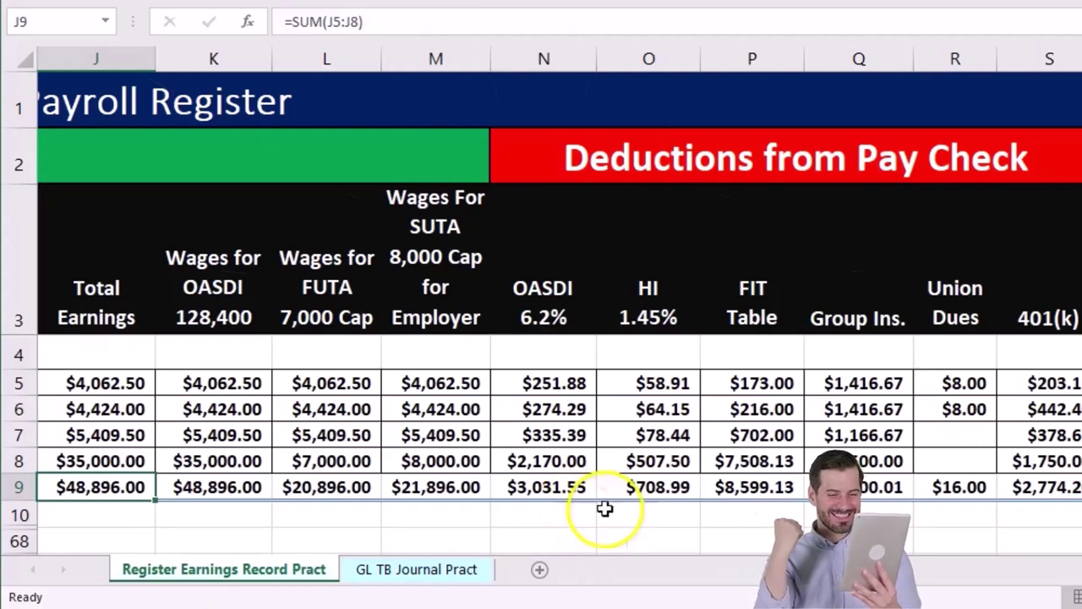
{"action": "left_click", "coordinate": [1019, 489]}
{"action": "key", "text": "Right"}
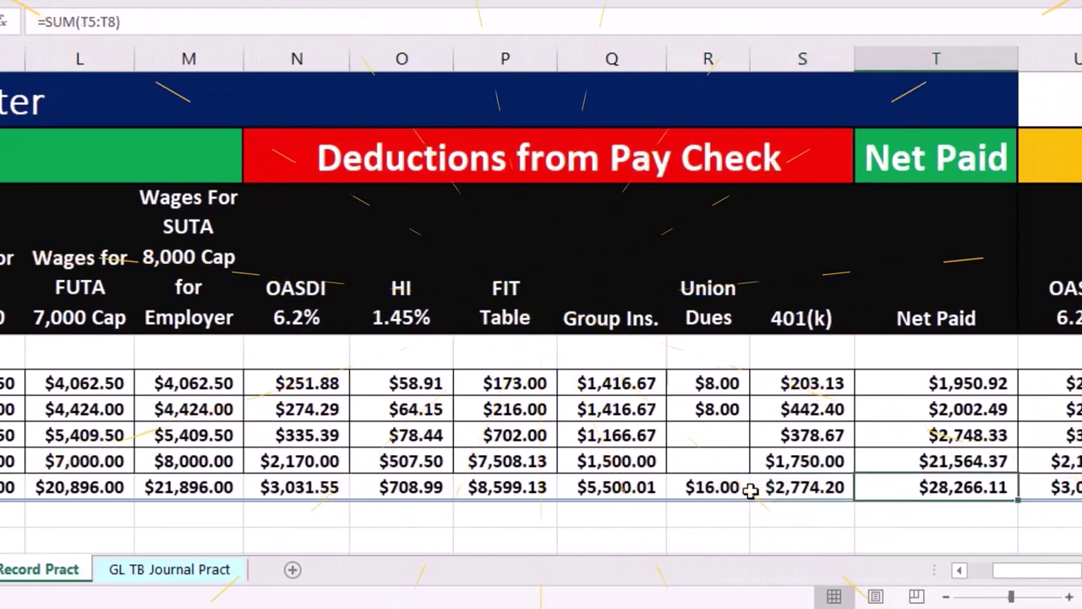
{"action": "key", "text": "Right"}
{"action": "key", "text": "Right"}
{"action": "key", "text": "Right"}
{"action": "key", "text": "Right"}
{"action": "key", "text": "Right"}
{"action": "key", "text": "Right"}
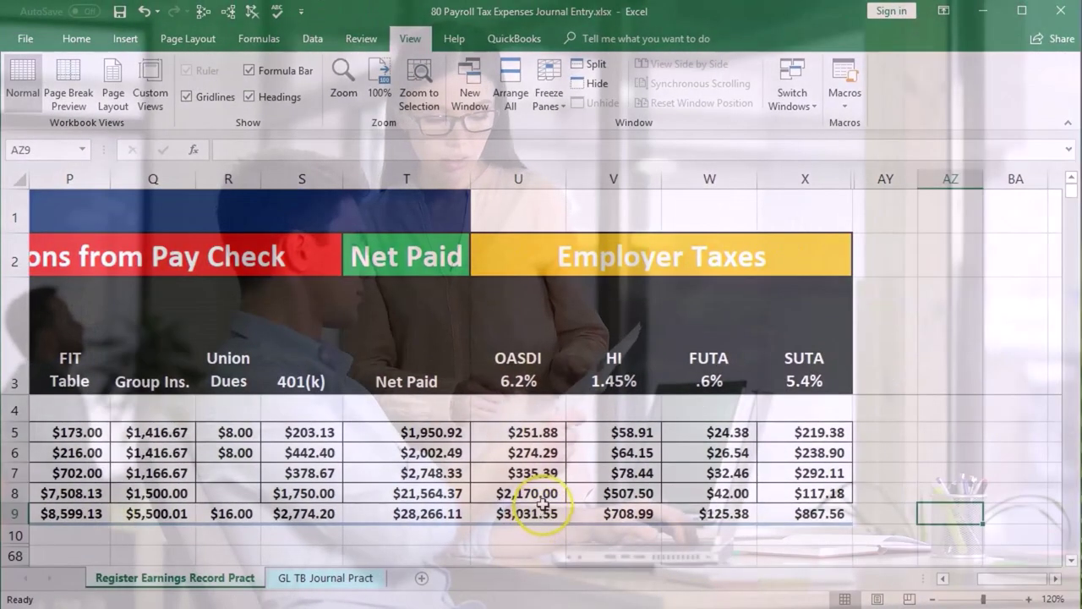
Examine the employer OASDI, HI, FUTA and SUTA headings, and select their totals in U9:X9 to check the sum
{"action": "left_click_drag", "start_coordinate": [516, 381], "coordinate": [584, 373]}
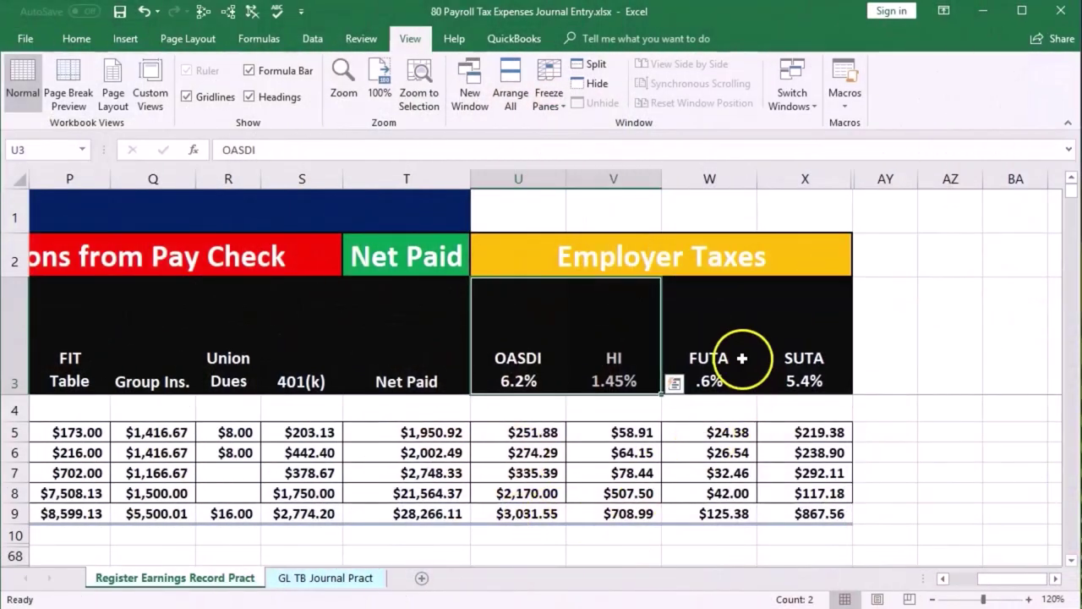
{"action": "left_click_drag", "start_coordinate": [795, 364], "coordinate": [794, 363]}
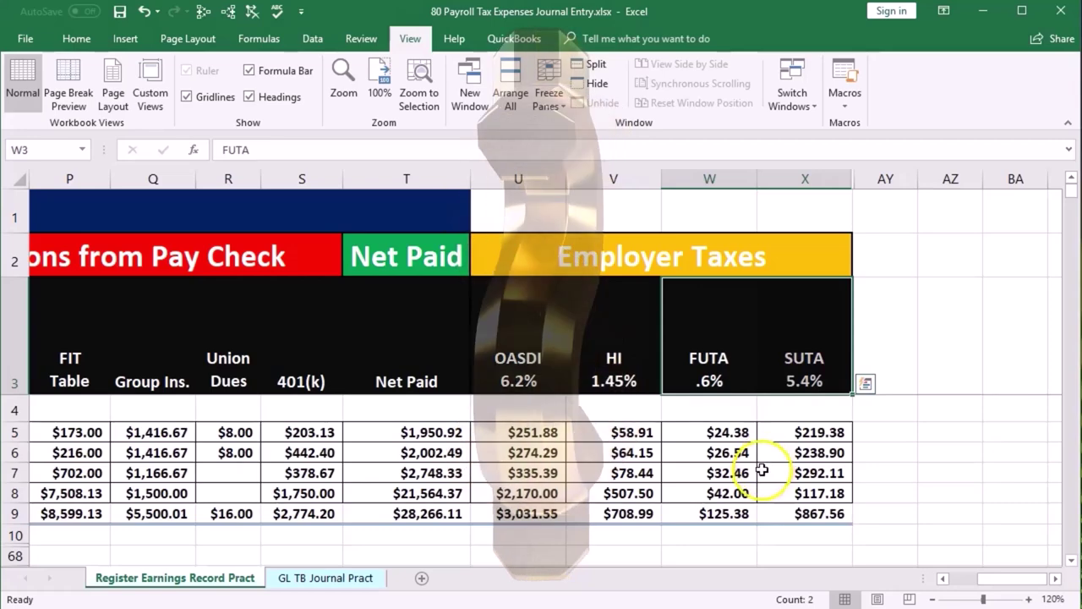
{"action": "left_click", "coordinate": [731, 381]}
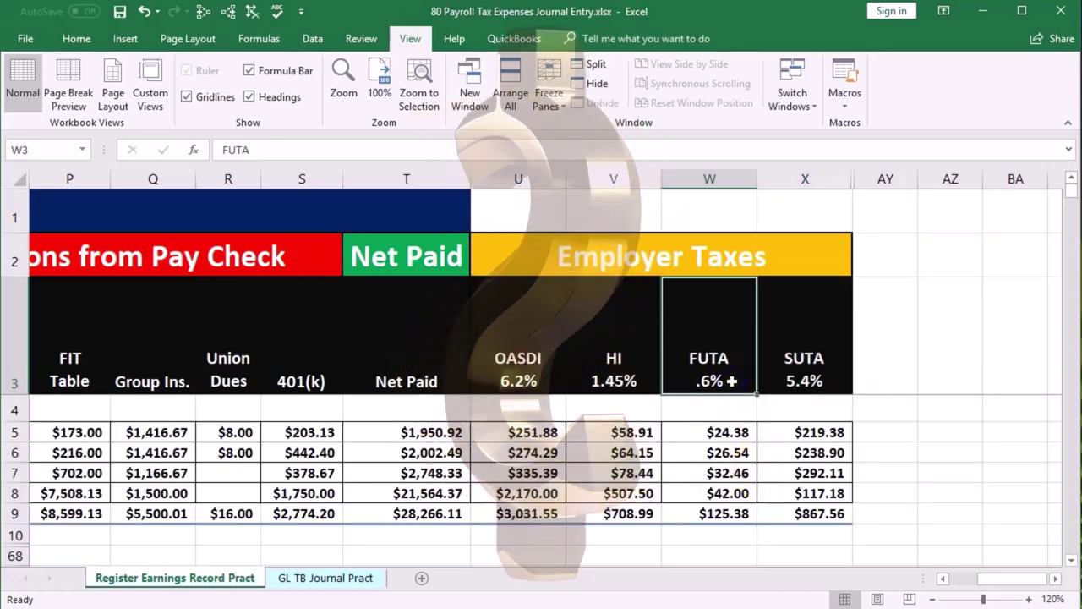
{"action": "left_click", "coordinate": [803, 376]}
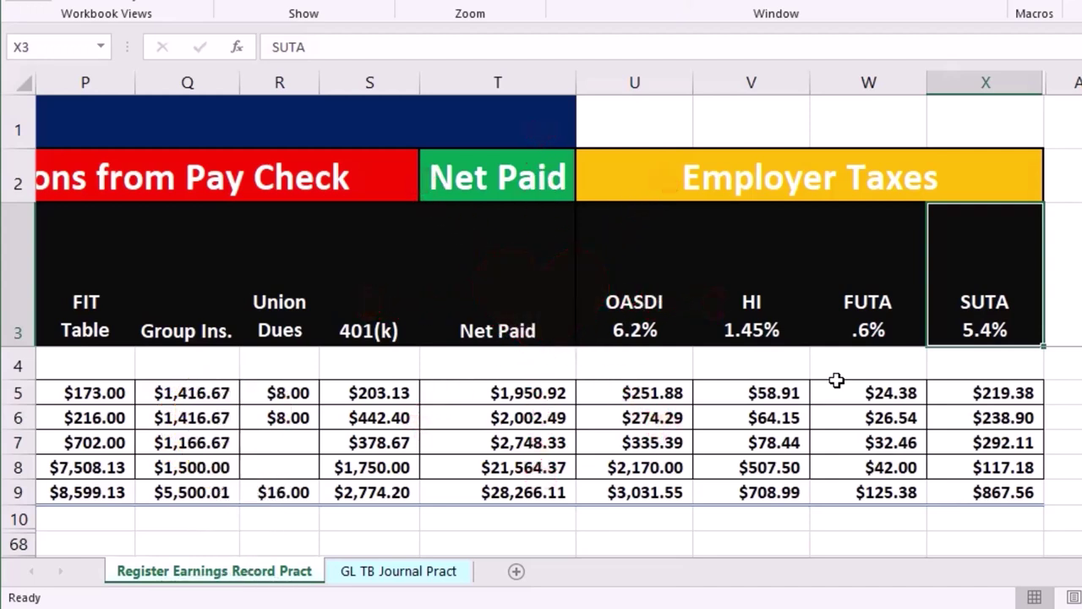
{"action": "left_click", "coordinate": [504, 498]}
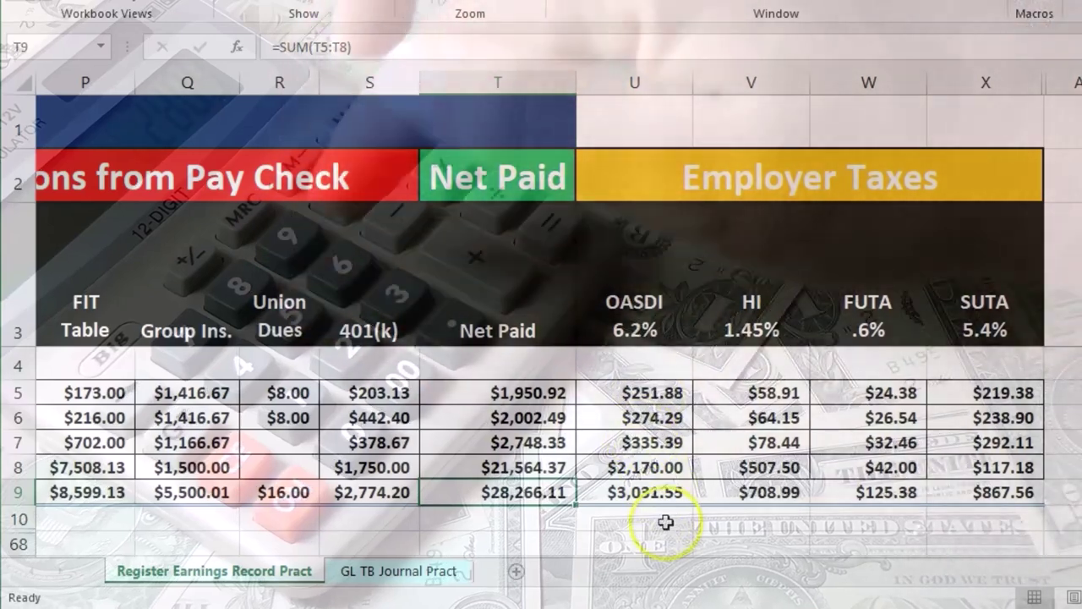
{"action": "left_click", "coordinate": [665, 522]}
{"action": "left_click_drag", "start_coordinate": [650, 492], "coordinate": [972, 492]}
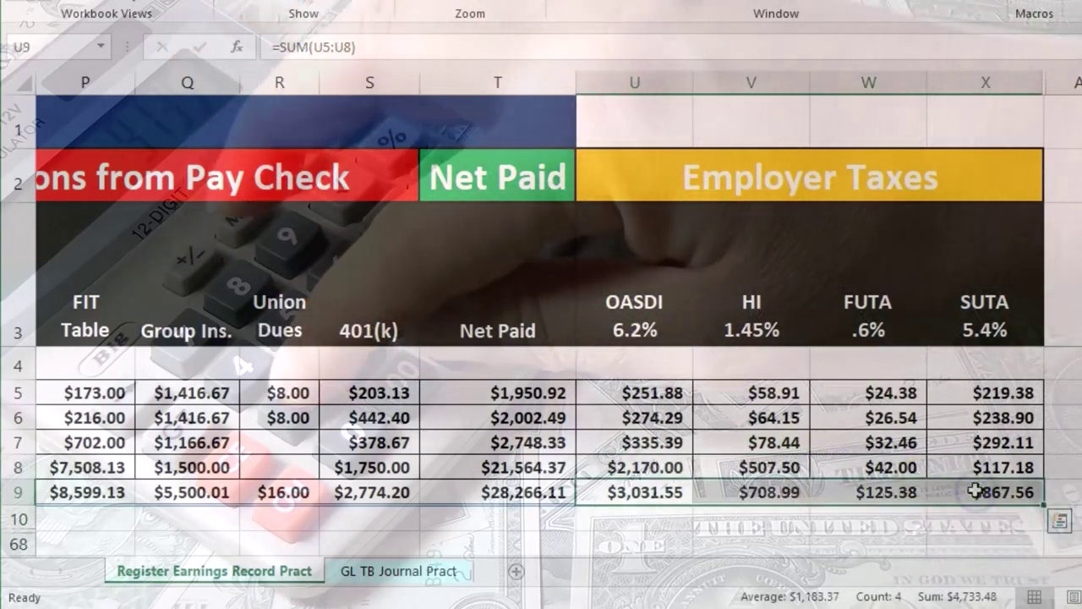
On the GL TB Journal Pract sheet, copy account 520 Payroll Taxes Expense from the trial balance into the 9/1 entry at B14 as values
{"action": "left_click", "coordinate": [392, 587]}
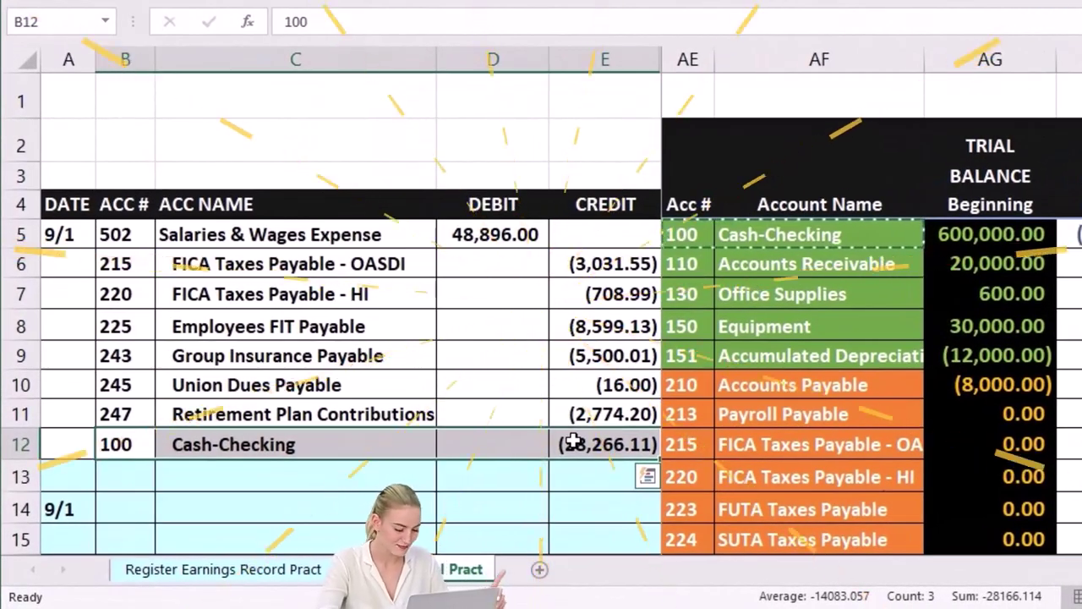
{"action": "scroll", "coordinate": [448, 478], "scroll_direction": "down", "scroll_amount": 1}
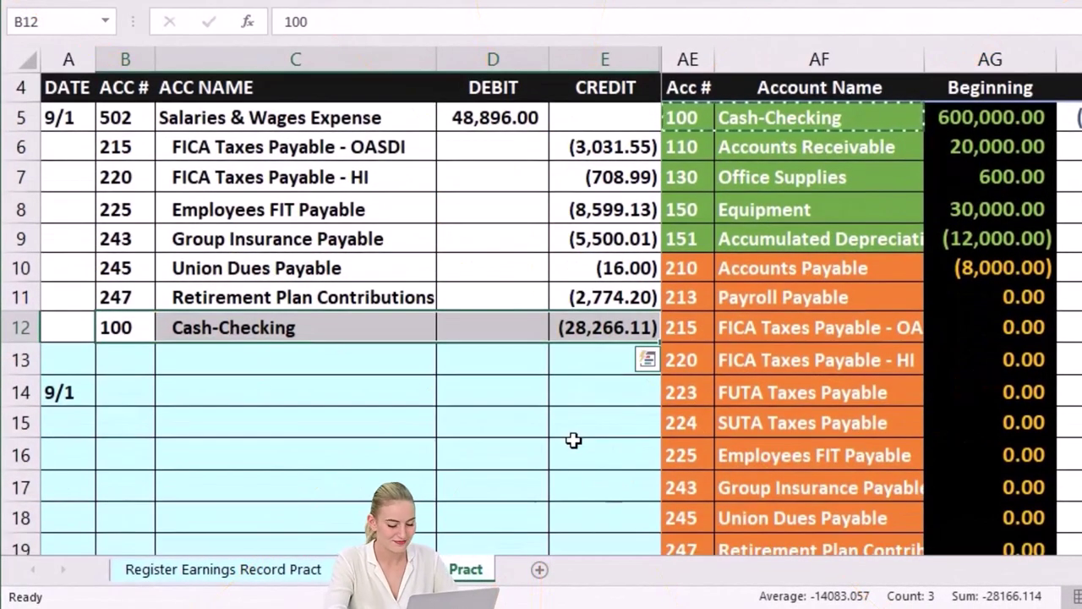
{"action": "scroll", "coordinate": [573, 440], "scroll_direction": "down", "scroll_amount": 2}
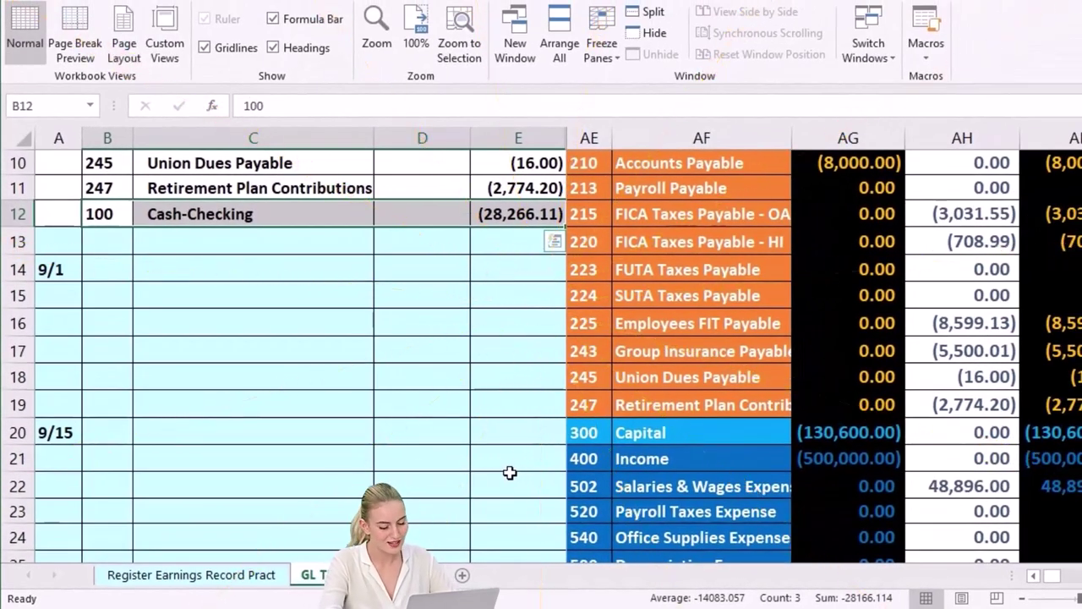
{"action": "scroll", "coordinate": [510, 472], "scroll_direction": "down", "scroll_amount": 1}
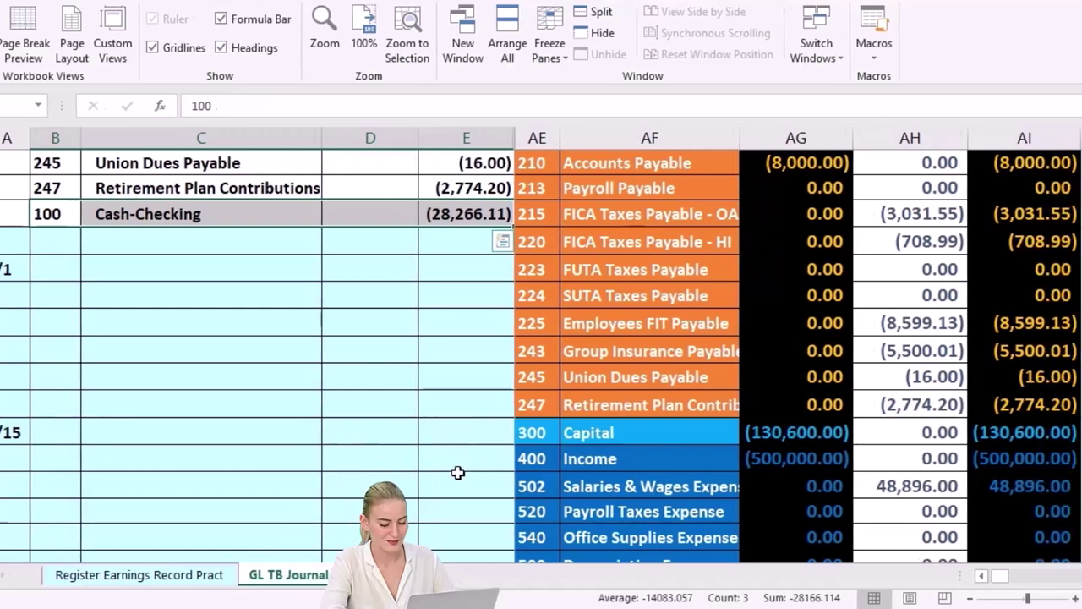
{"action": "left_click", "coordinate": [968, 406]}
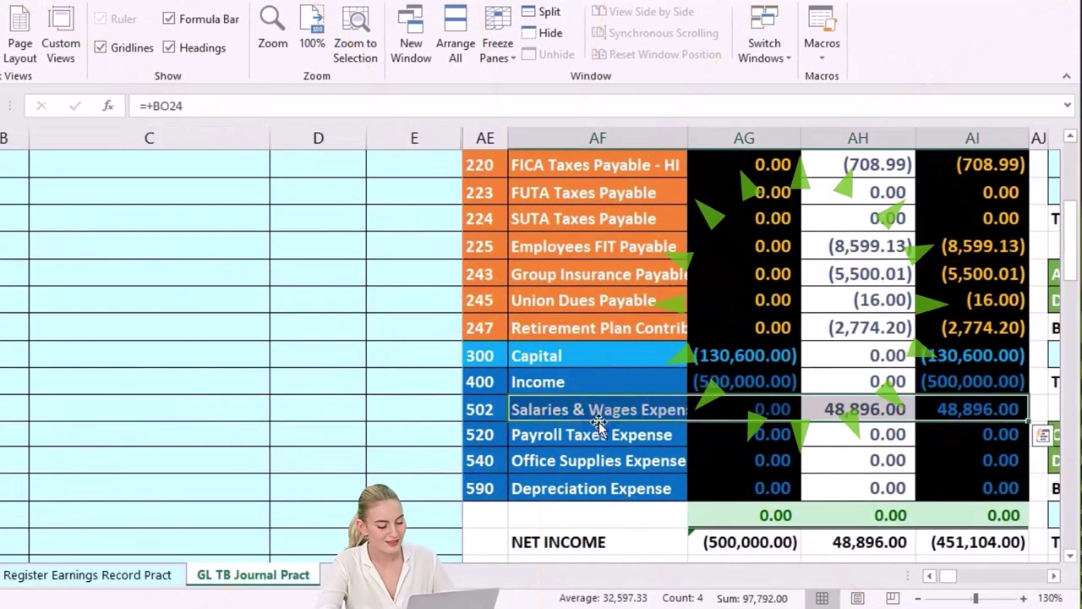
{"action": "left_click", "coordinate": [492, 435]}
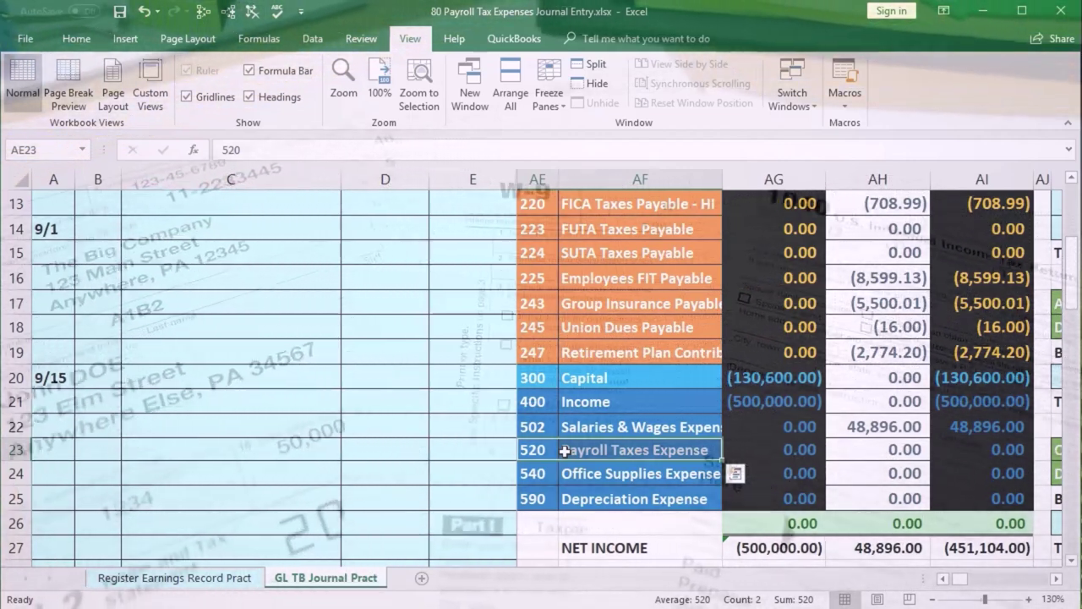
{"action": "right_click", "coordinate": [565, 451]}
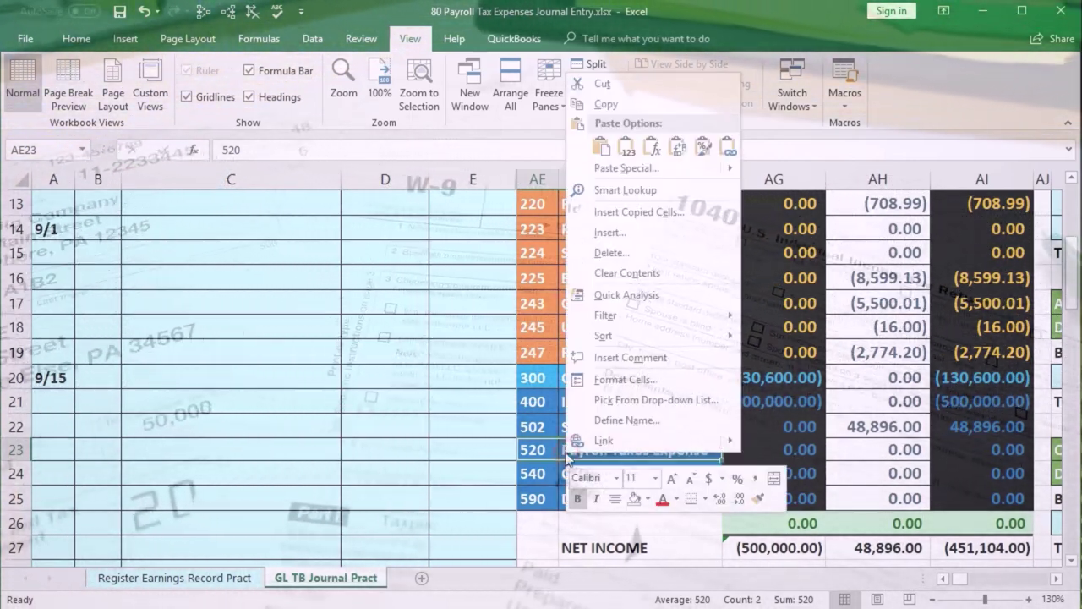
{"action": "left_click", "coordinate": [604, 105]}
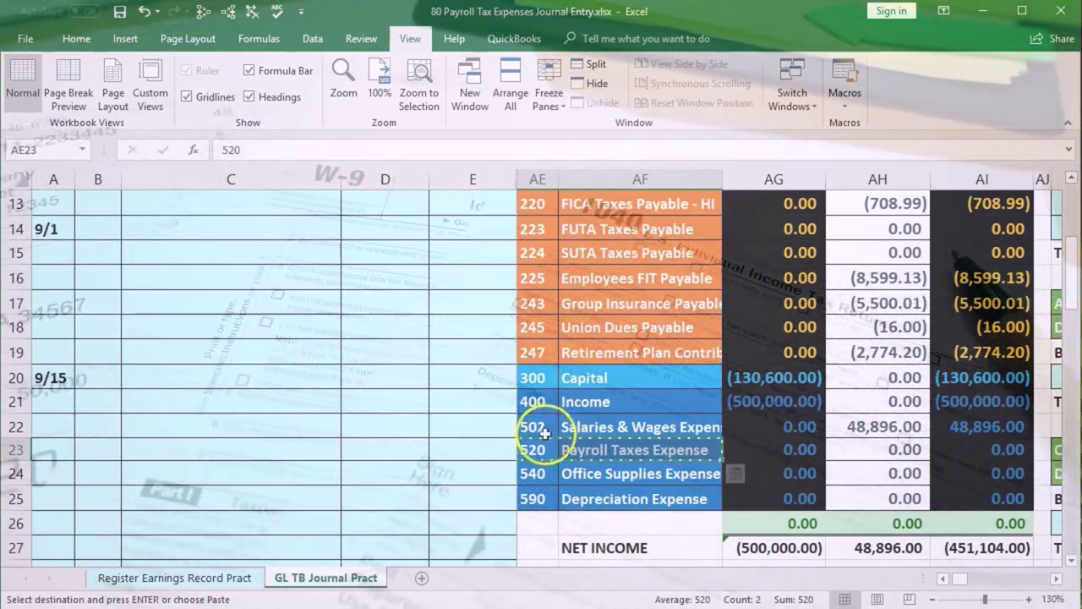
{"action": "scroll", "coordinate": [263, 478], "scroll_direction": "up", "scroll_amount": 1}
{"action": "scroll", "coordinate": [263, 478], "scroll_direction": "up", "scroll_amount": 2}
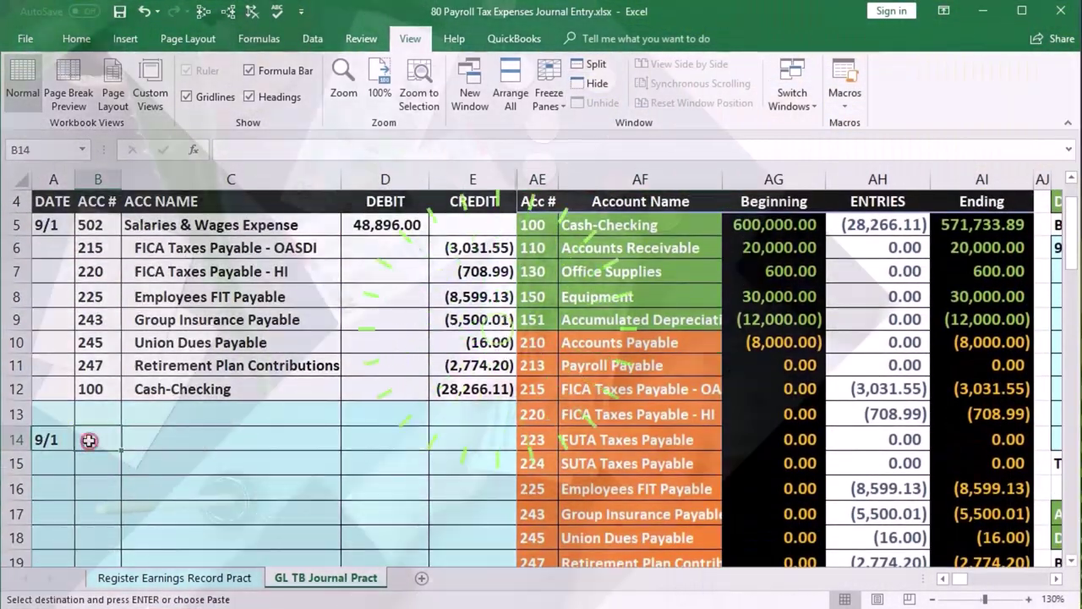
{"action": "right_click", "coordinate": [89, 440]}
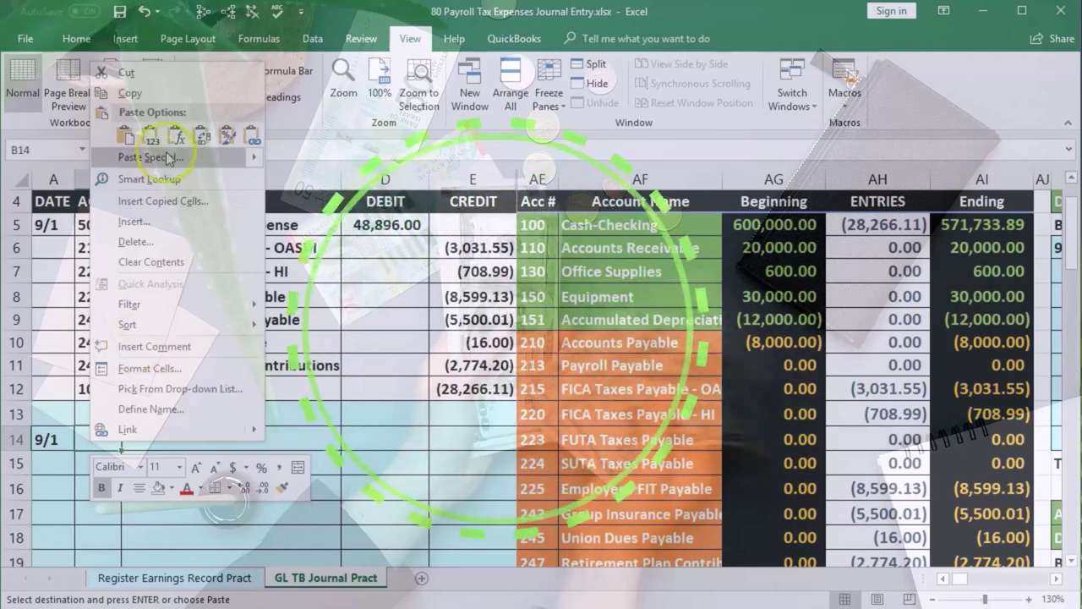
{"action": "left_click", "coordinate": [153, 142]}
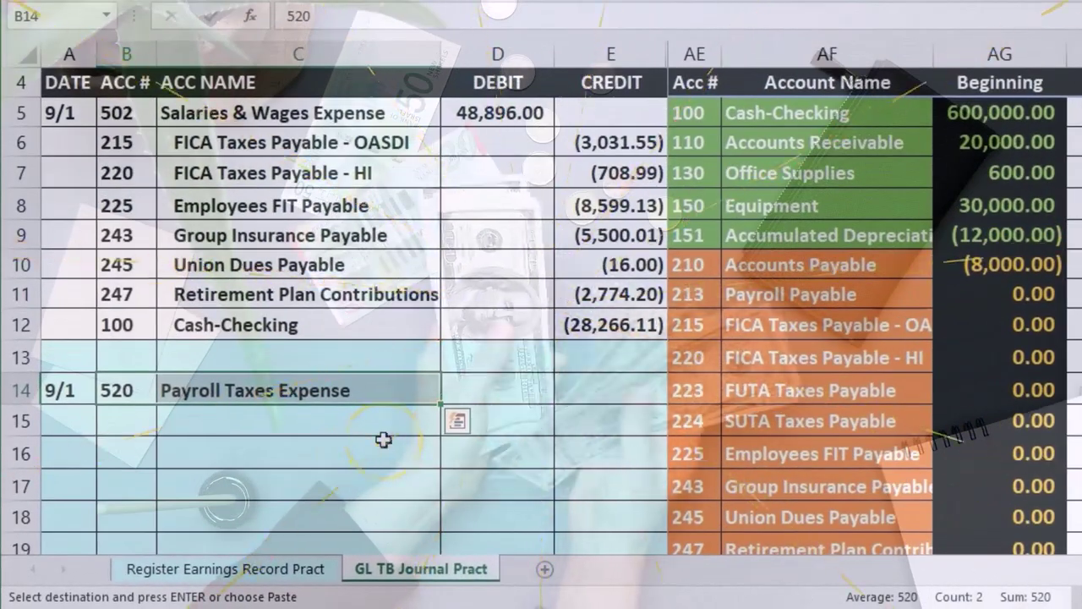
Check the employer tax headings in U3:X3 on the Register Earnings Record Pract sheet to identify the liability accounts needed
{"action": "left_click", "coordinate": [520, 391]}
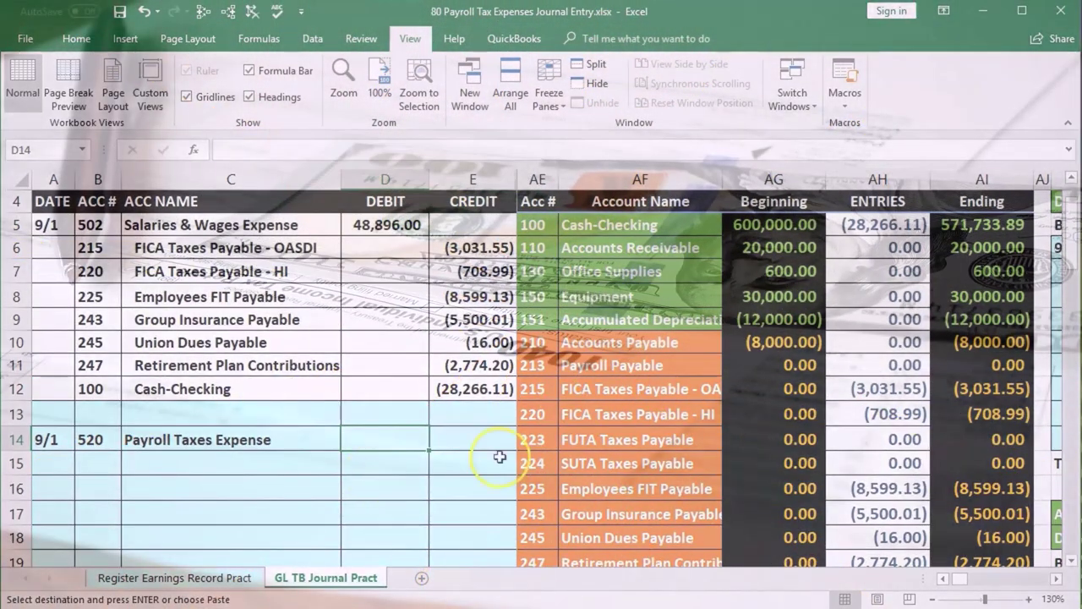
{"action": "scroll", "coordinate": [513, 440], "scroll_direction": "down", "scroll_amount": 1}
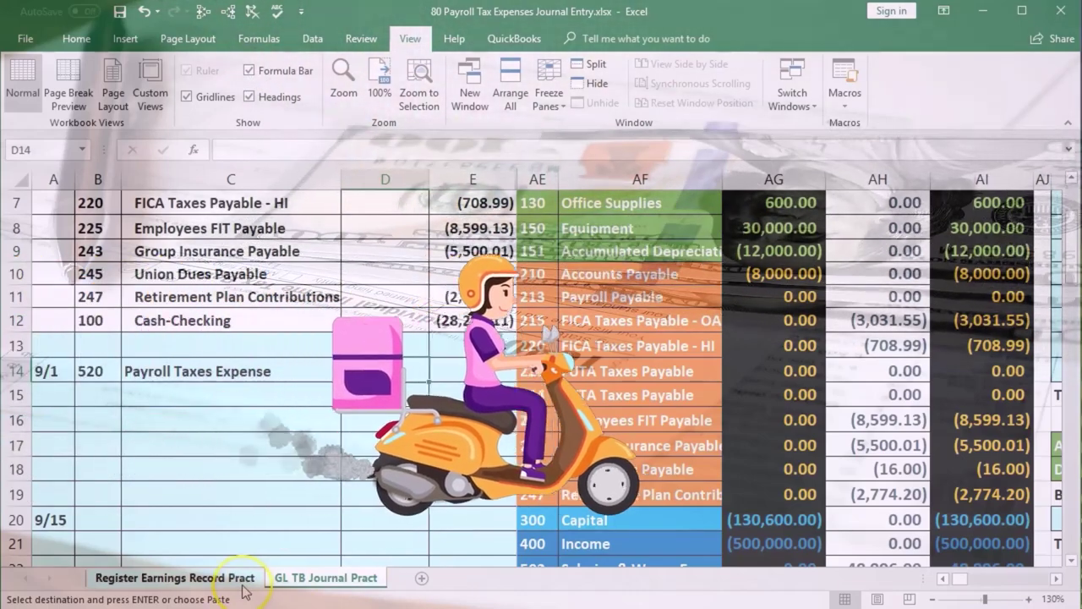
{"action": "left_click", "coordinate": [243, 584]}
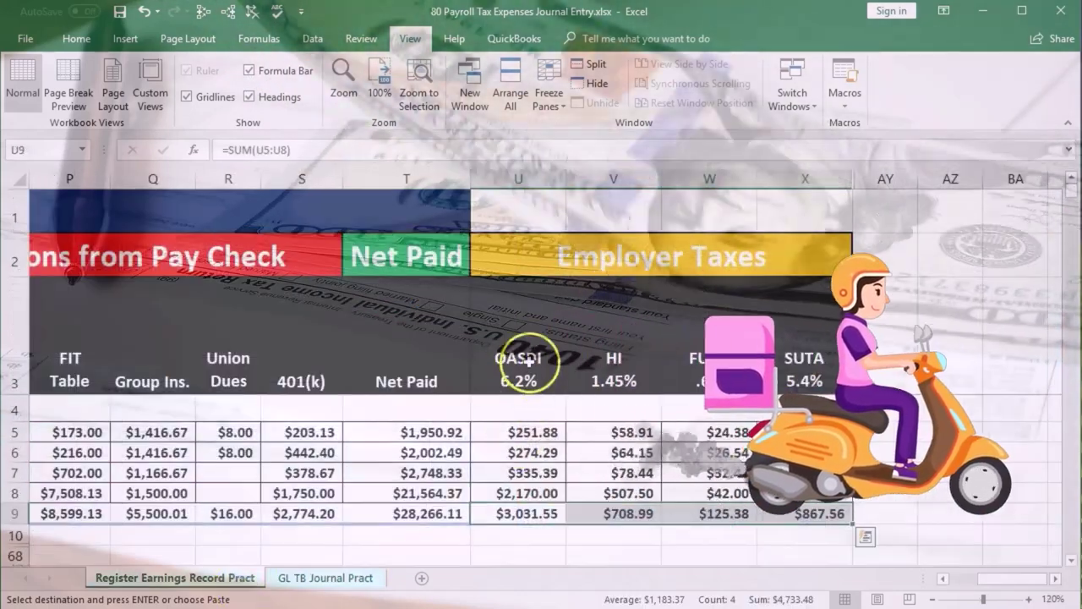
{"action": "left_click", "coordinate": [522, 367]}
{"action": "left_click_drag", "start_coordinate": [572, 366], "coordinate": [771, 359]}
{"action": "left_click_drag", "start_coordinate": [945, 303], "coordinate": [945, 303]}
{"action": "key", "text": "ctrl+v"}
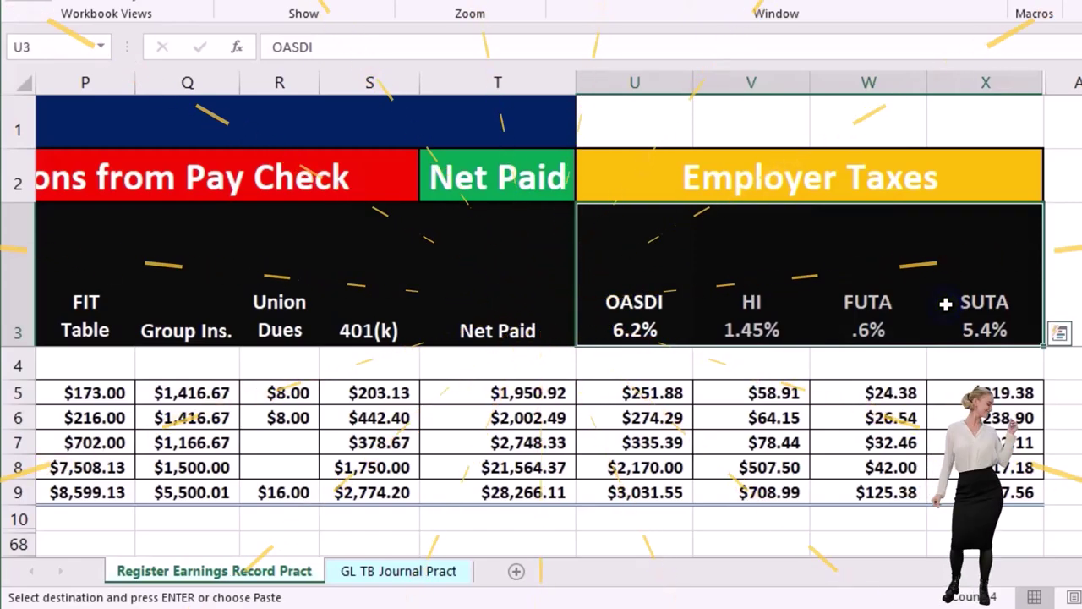
On the GL TB Journal Pract sheet, copy liability accounts 215, 220, 223 and 224 with their names from the trial balance into B15 as values
{"action": "left_click", "coordinate": [426, 582]}
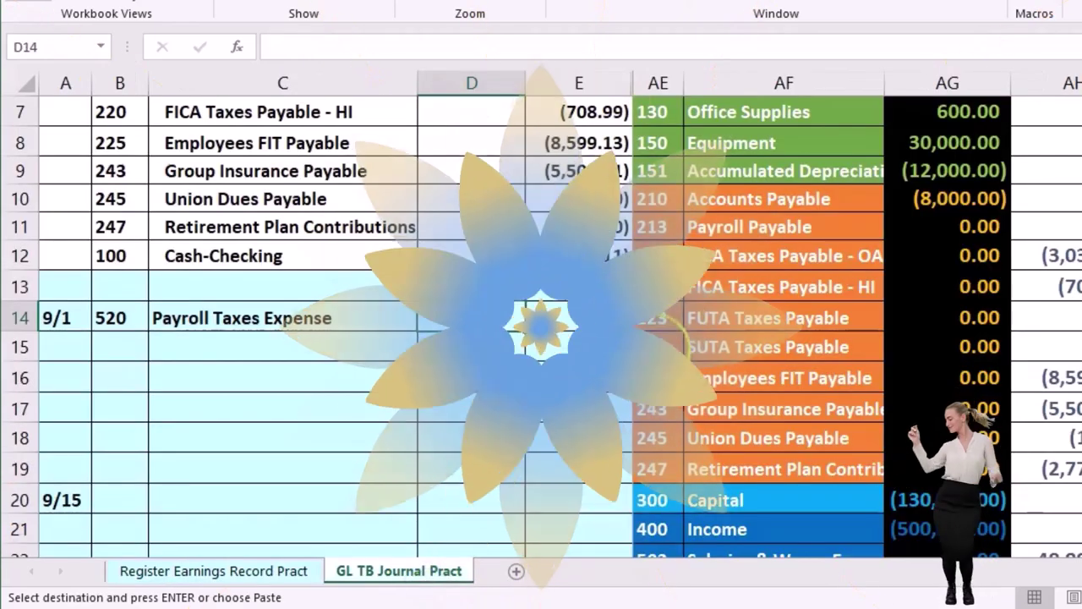
{"action": "left_click_drag", "start_coordinate": [662, 256], "coordinate": [750, 275]}
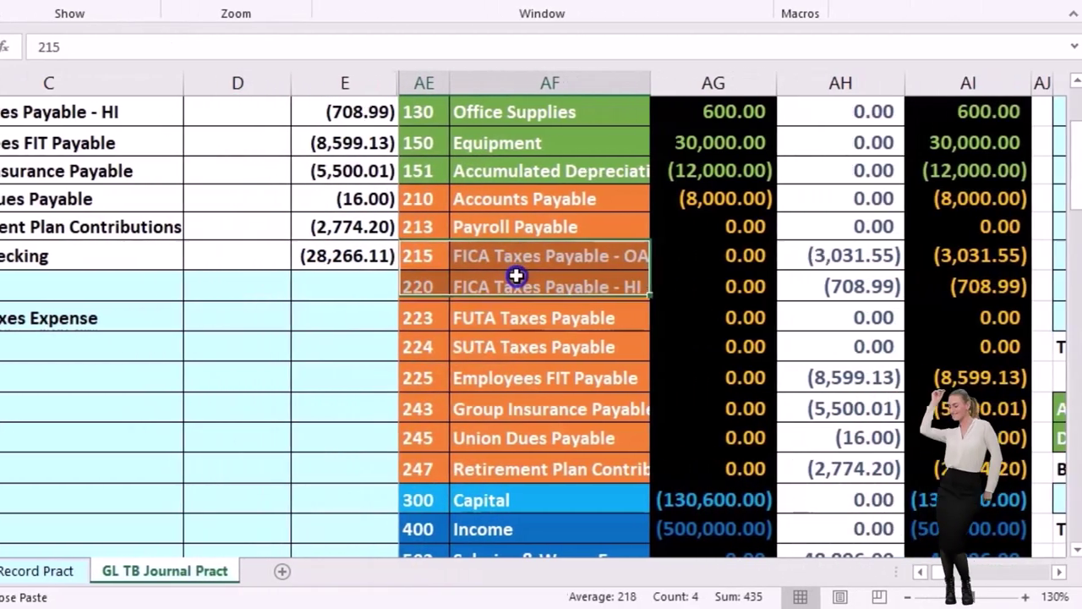
{"action": "left_click_drag", "start_coordinate": [515, 276], "coordinate": [517, 345]}
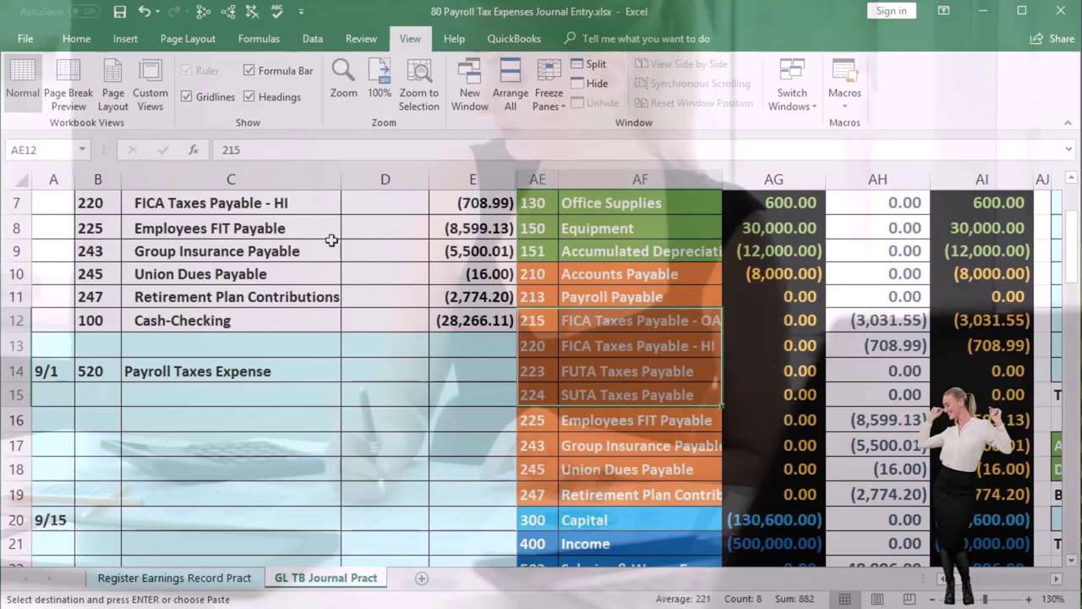
{"action": "key", "text": "ctrl+v"}
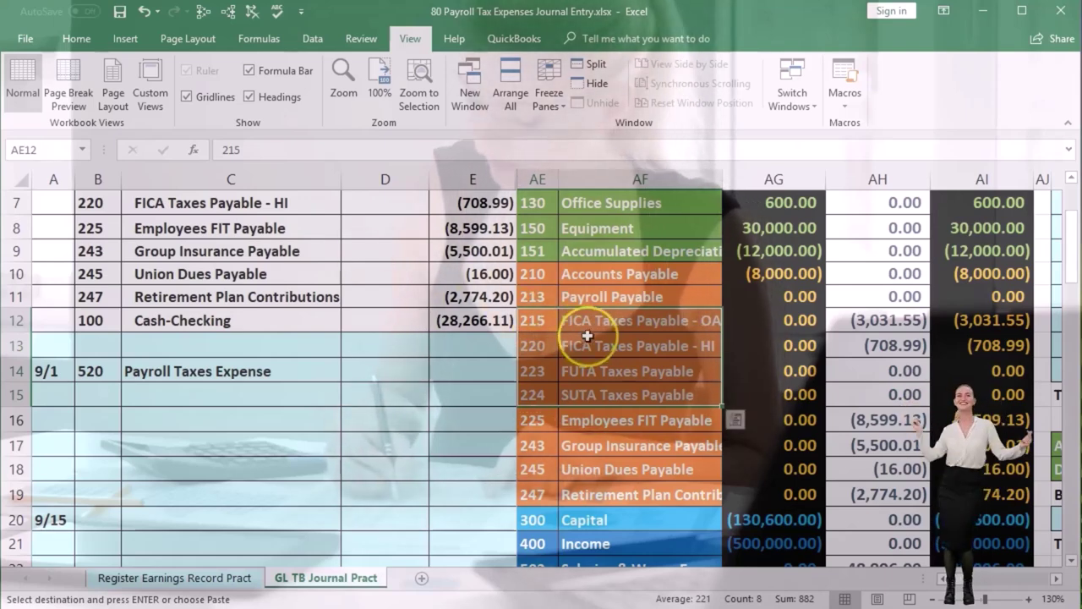
{"action": "right_click", "coordinate": [607, 339]}
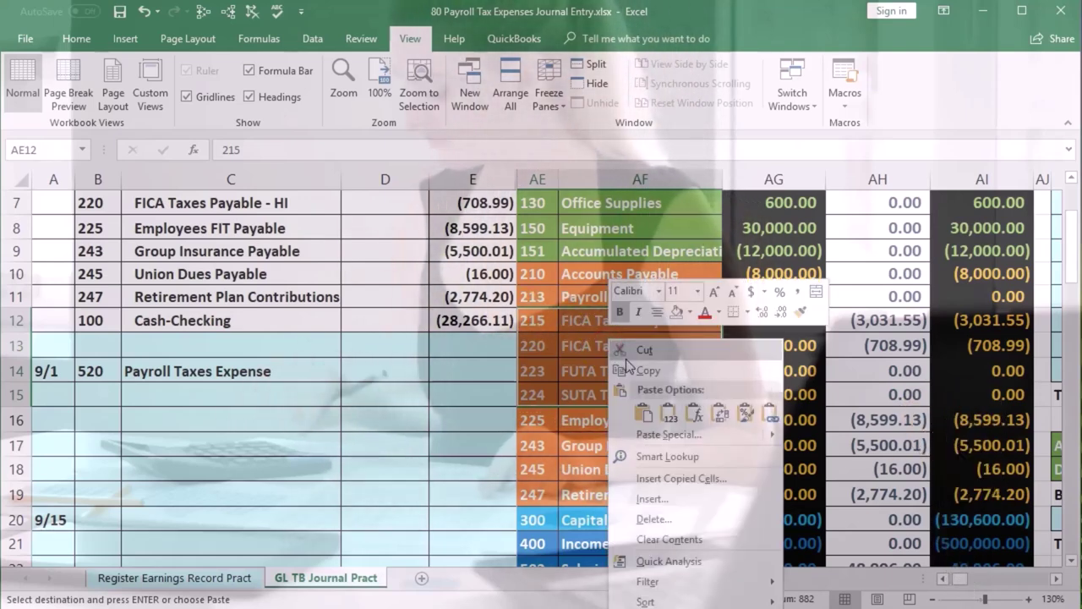
{"action": "left_click", "coordinate": [628, 369]}
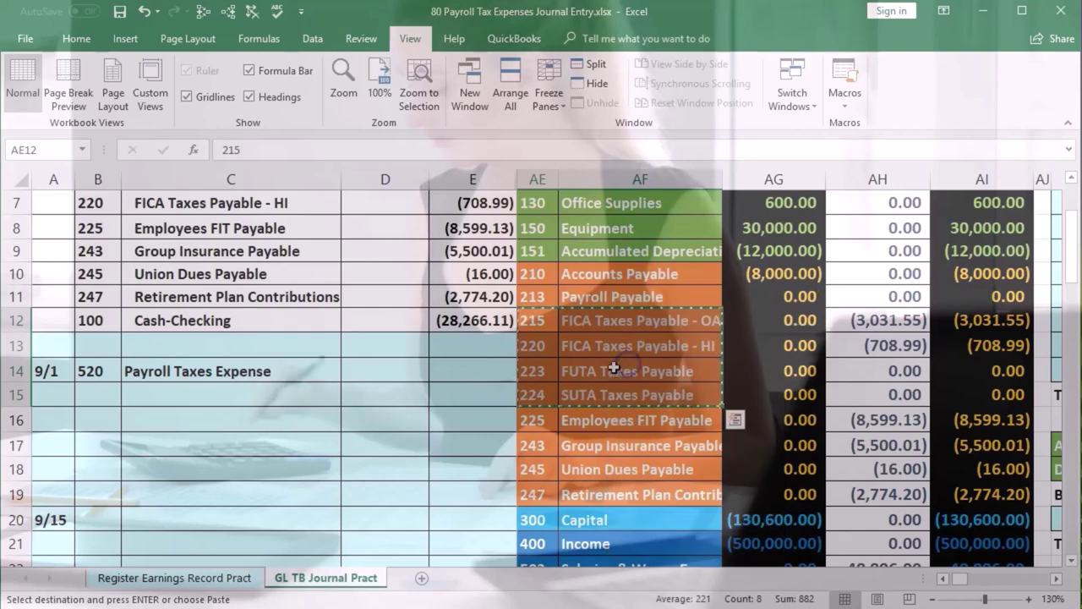
{"action": "right_click", "coordinate": [109, 392]}
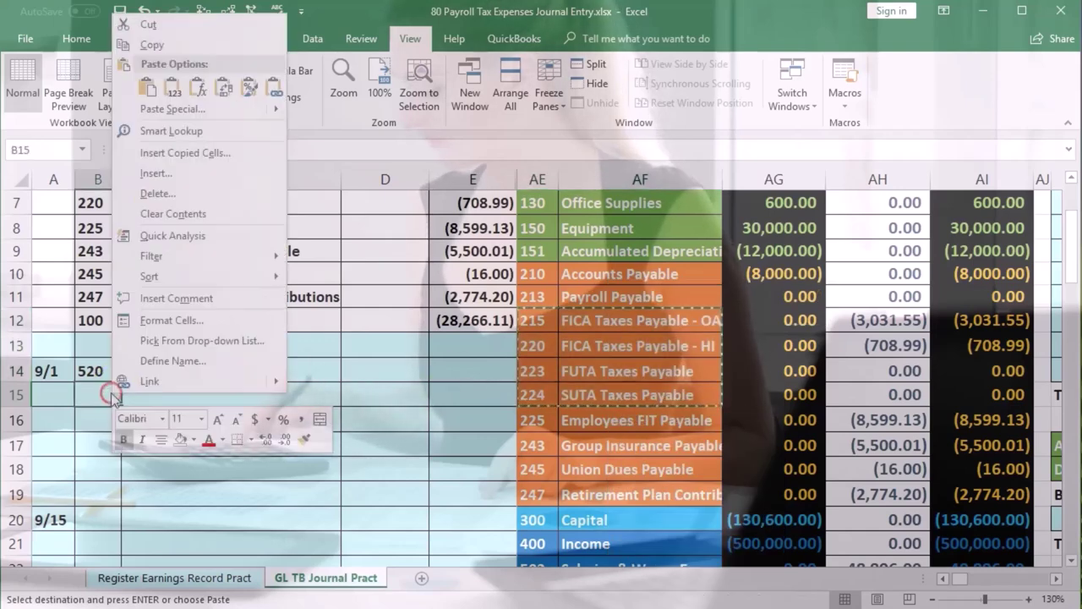
{"action": "left_click", "coordinate": [173, 92]}
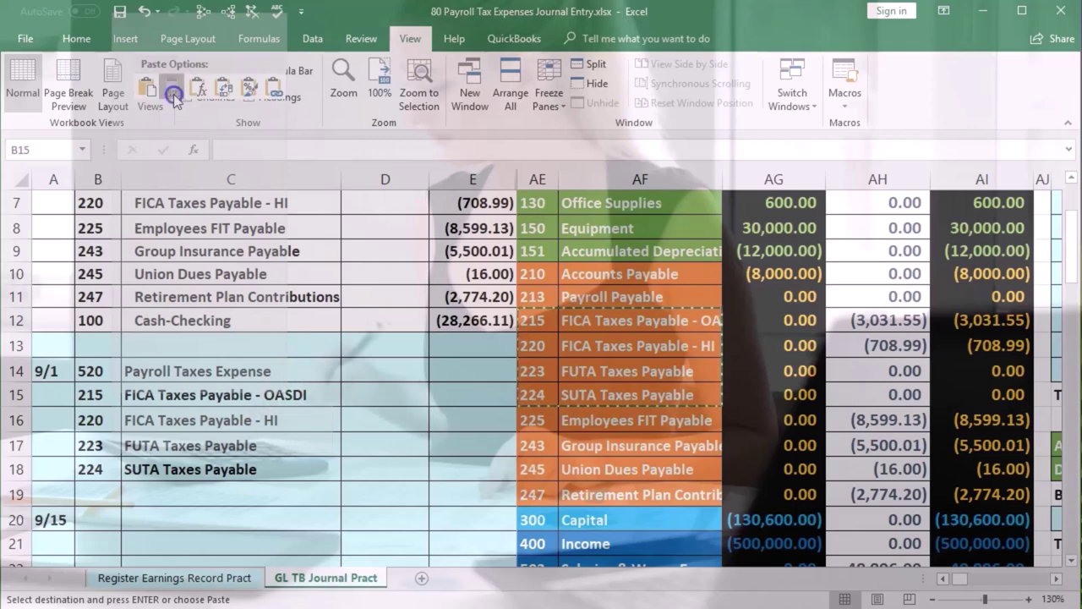
Indent the four payable account names in C15:C18 of the 9/1 entry
{"action": "left_click", "coordinate": [202, 412]}
{"action": "left_click_drag", "start_coordinate": [201, 395], "coordinate": [193, 467]}
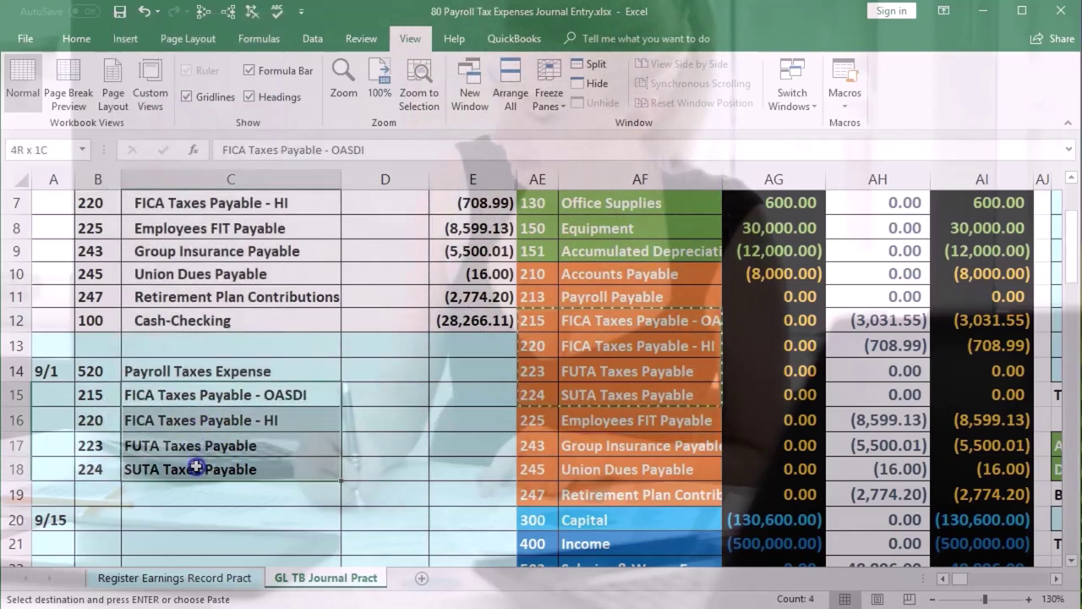
{"action": "left_click", "coordinate": [81, 47]}
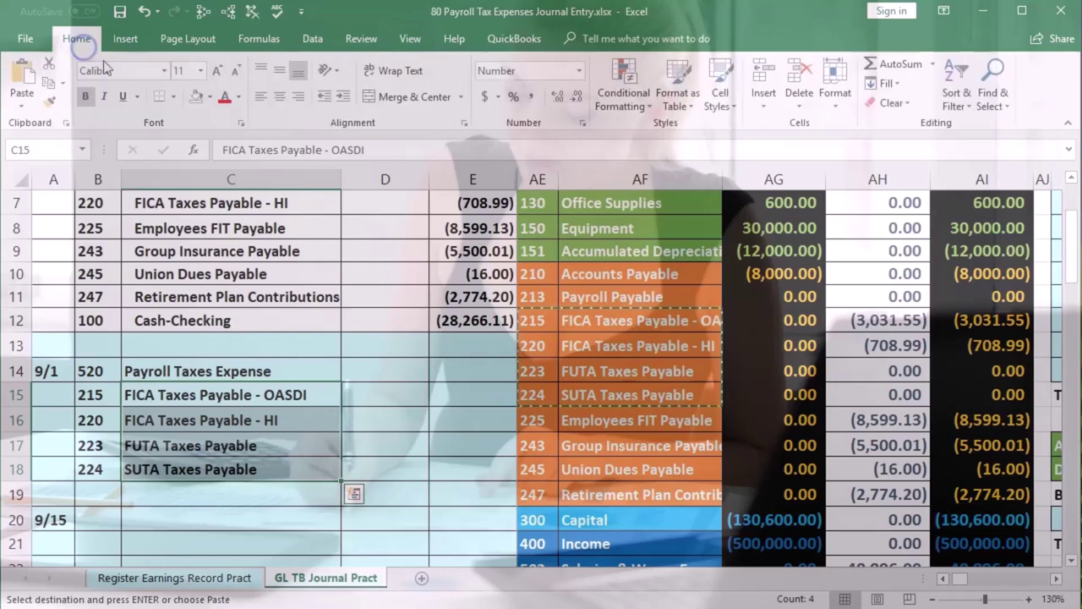
{"action": "left_click", "coordinate": [341, 99]}
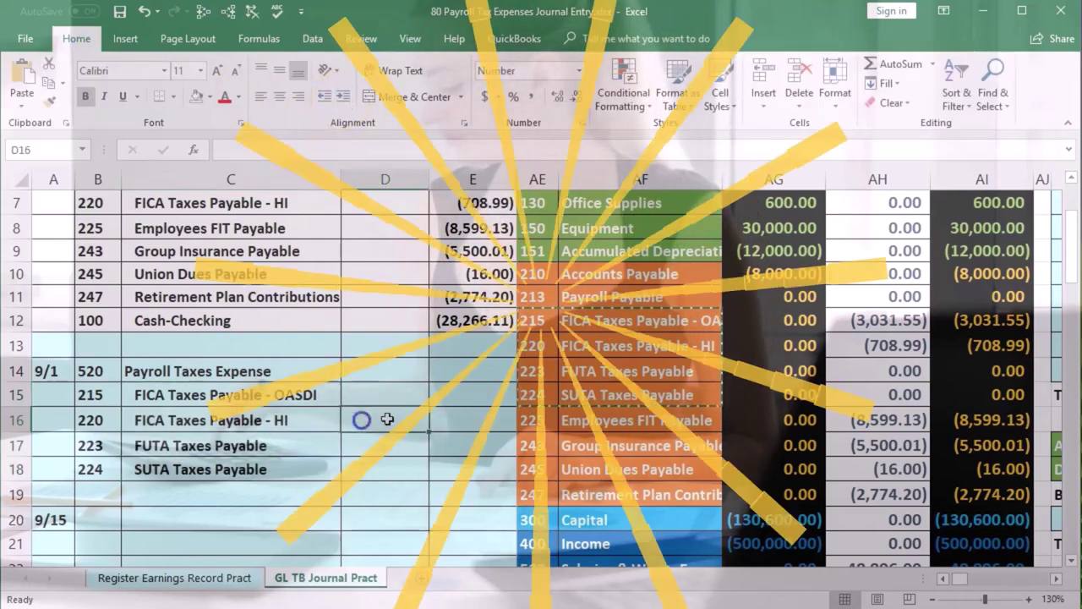
In E15 and E16, enter credits as the negatives of the payroll register's employer OASDI total in U9 and HI total in V9
{"action": "left_click", "coordinate": [443, 399]}
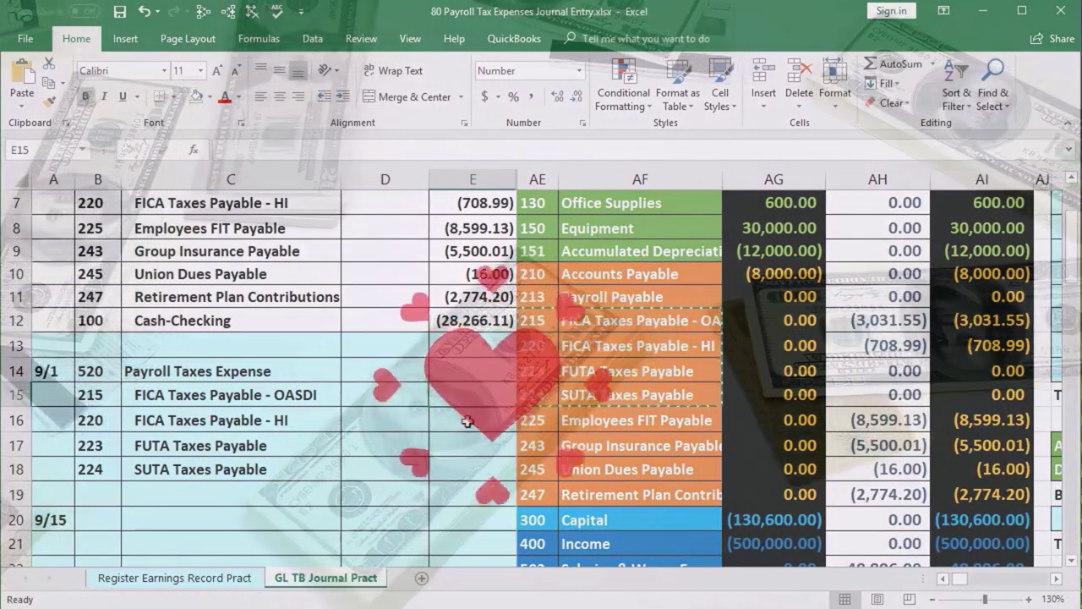
{"action": "type", "text": "-"}
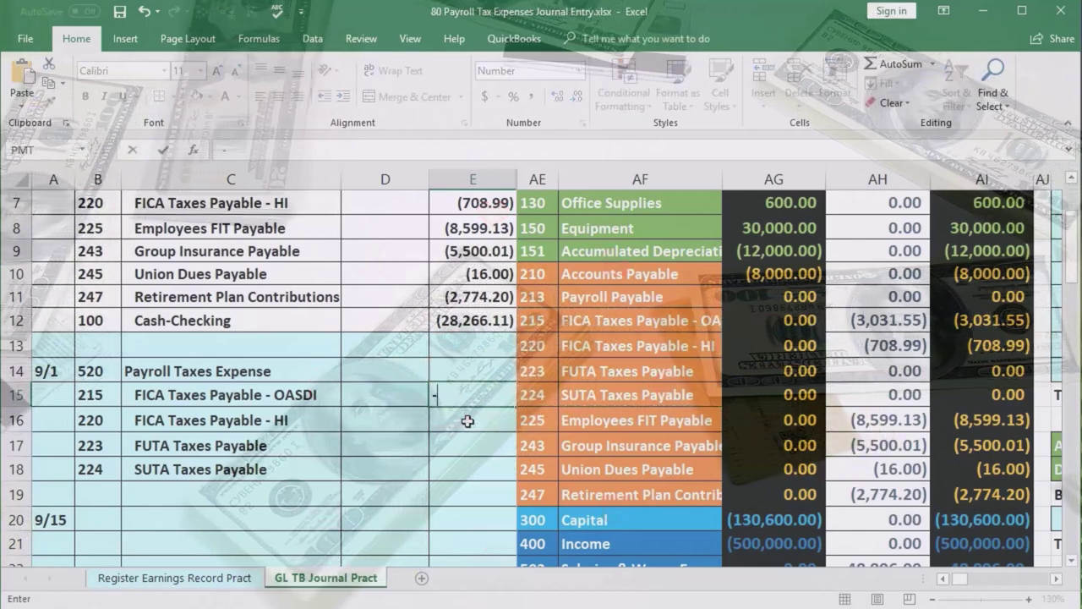
{"action": "left_click", "coordinate": [217, 578]}
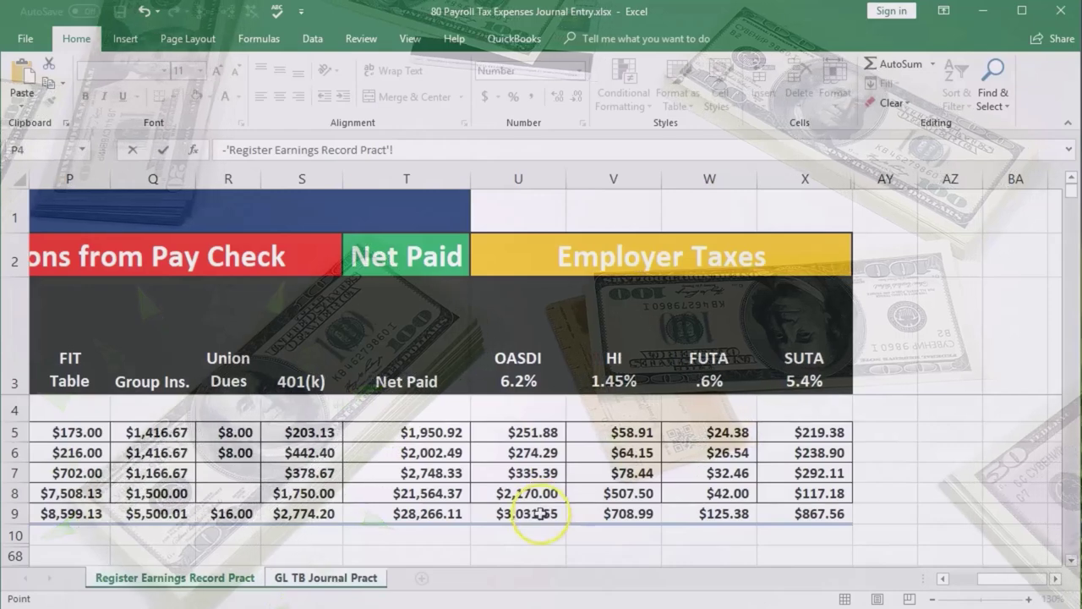
{"action": "left_click", "coordinate": [538, 513]}
{"action": "key", "text": "Return"}
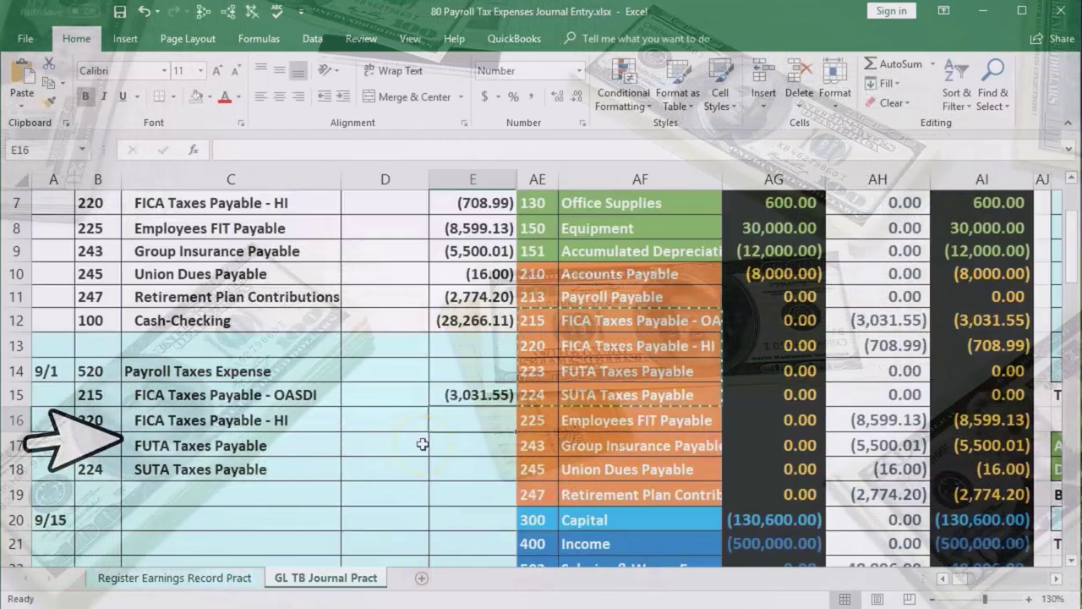
{"action": "type", "text": "-"}
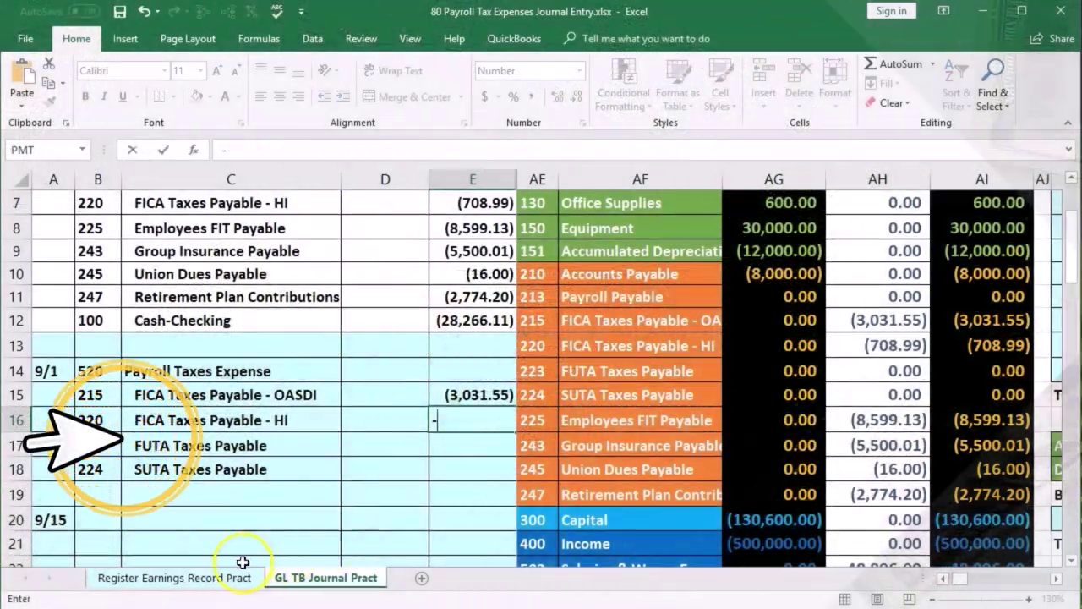
{"action": "left_click", "coordinate": [228, 579]}
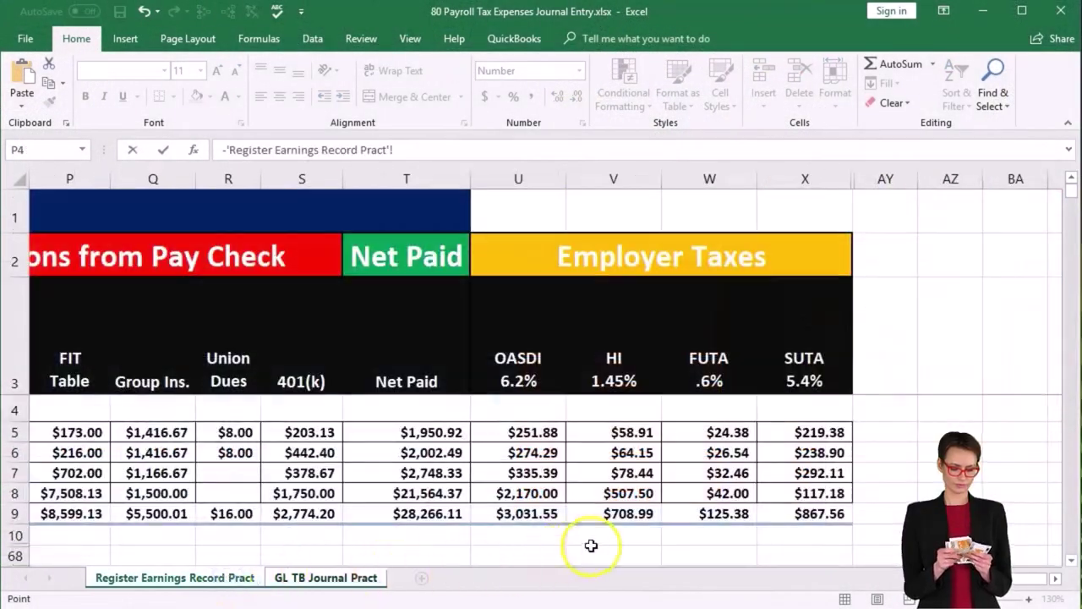
{"action": "left_click", "coordinate": [626, 515]}
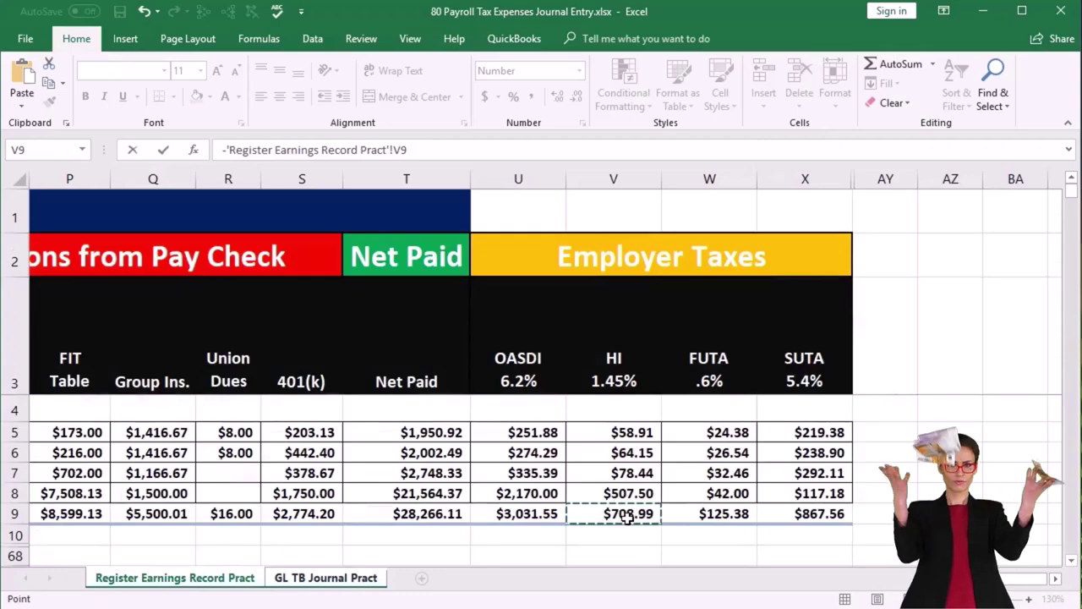
{"action": "key", "text": "Return"}
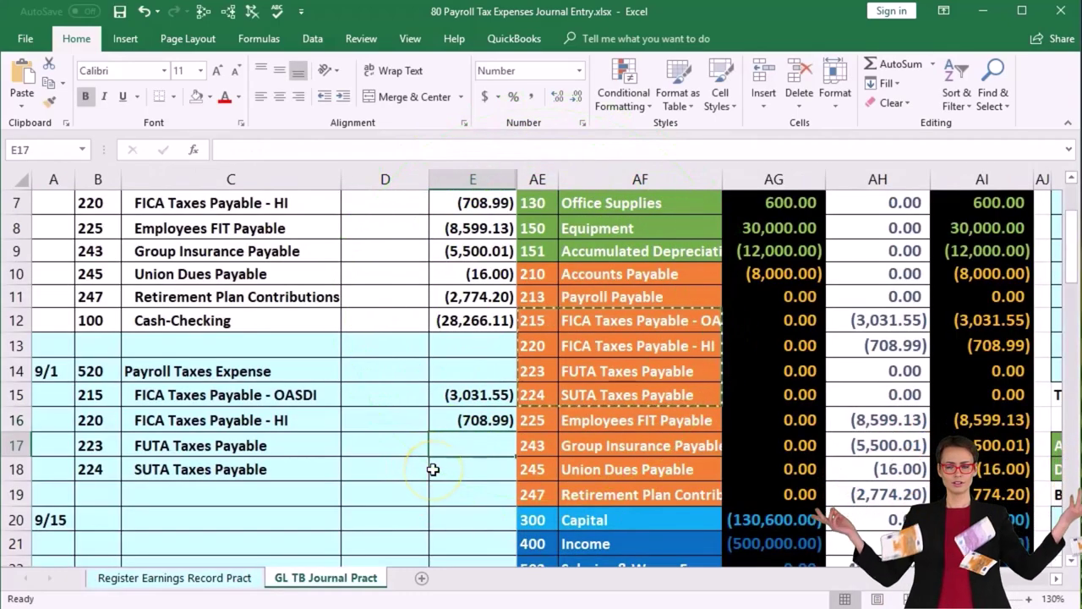
In E17 and E18, enter credits as the negatives of the payroll register's employer FUTA total in W9 and SUTA total in X9
{"action": "type", "text": "-"}
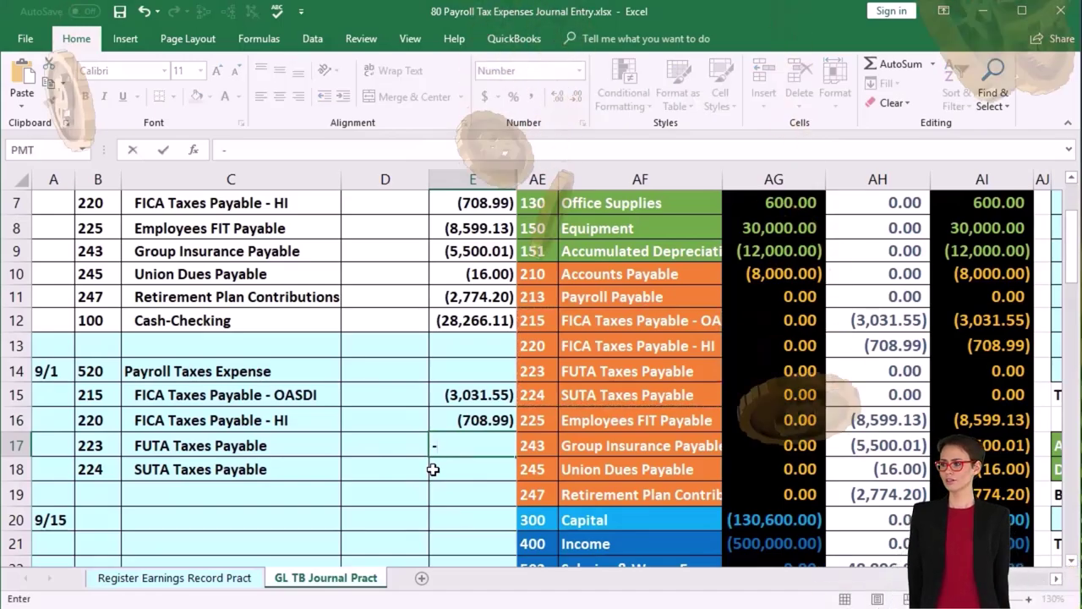
{"action": "left_click", "coordinate": [219, 583]}
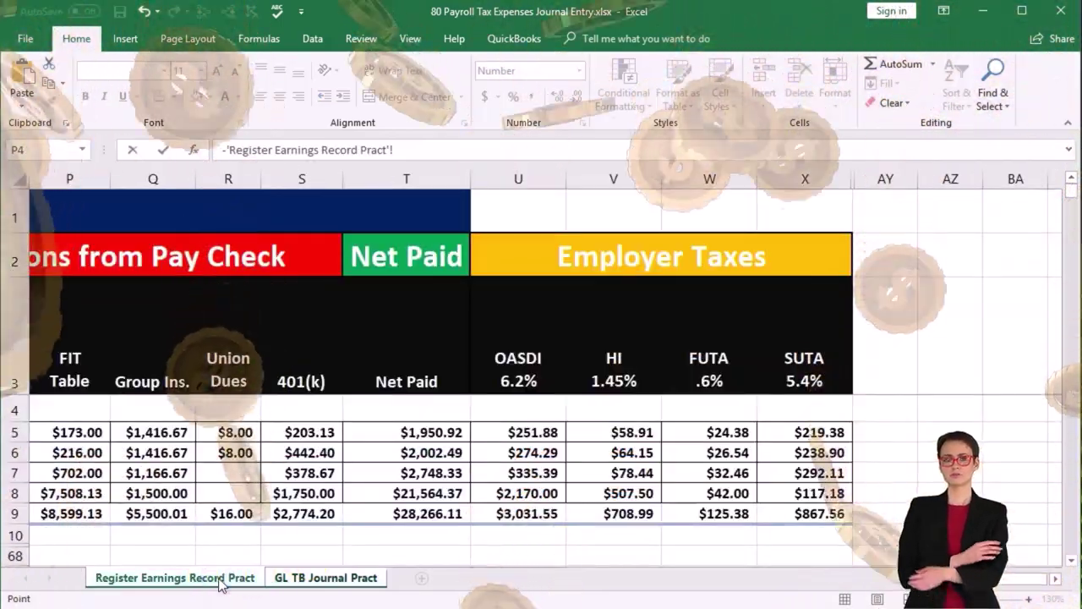
{"action": "left_click", "coordinate": [689, 514]}
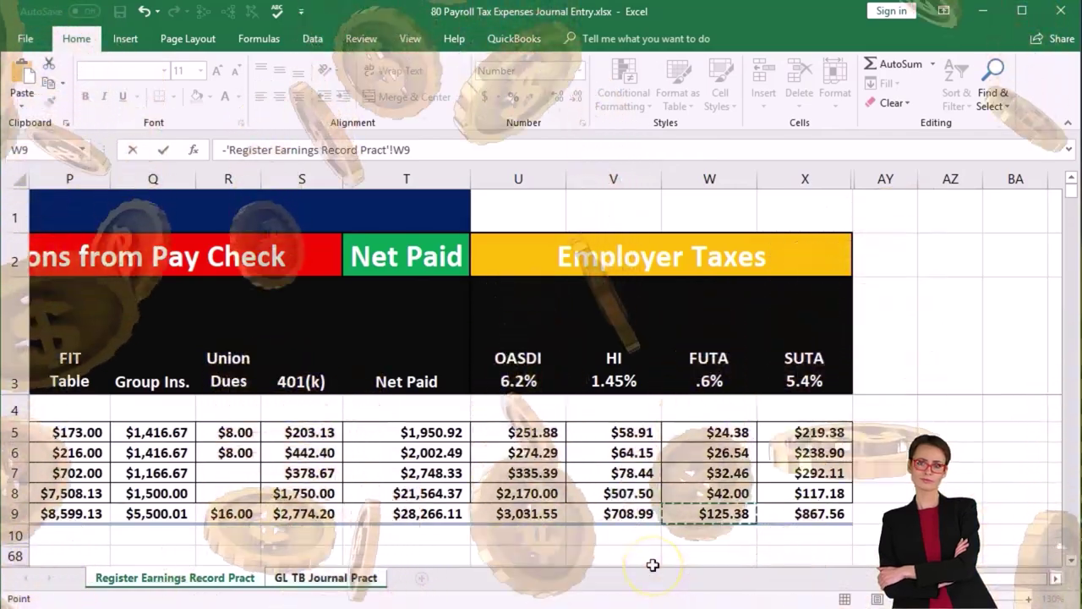
{"action": "key", "text": "Return"}
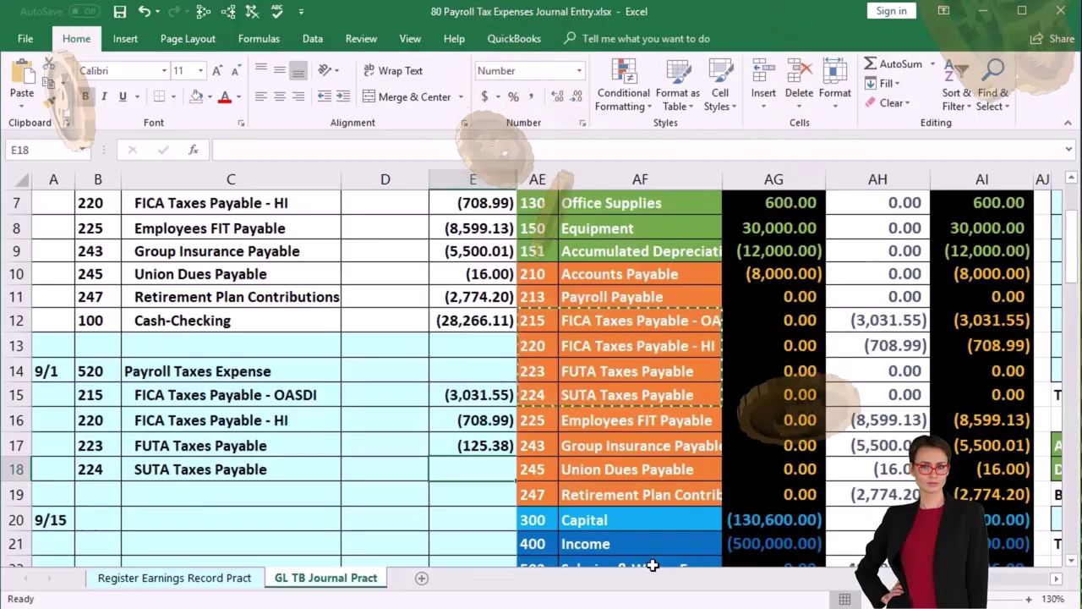
{"action": "type", "text": "-"}
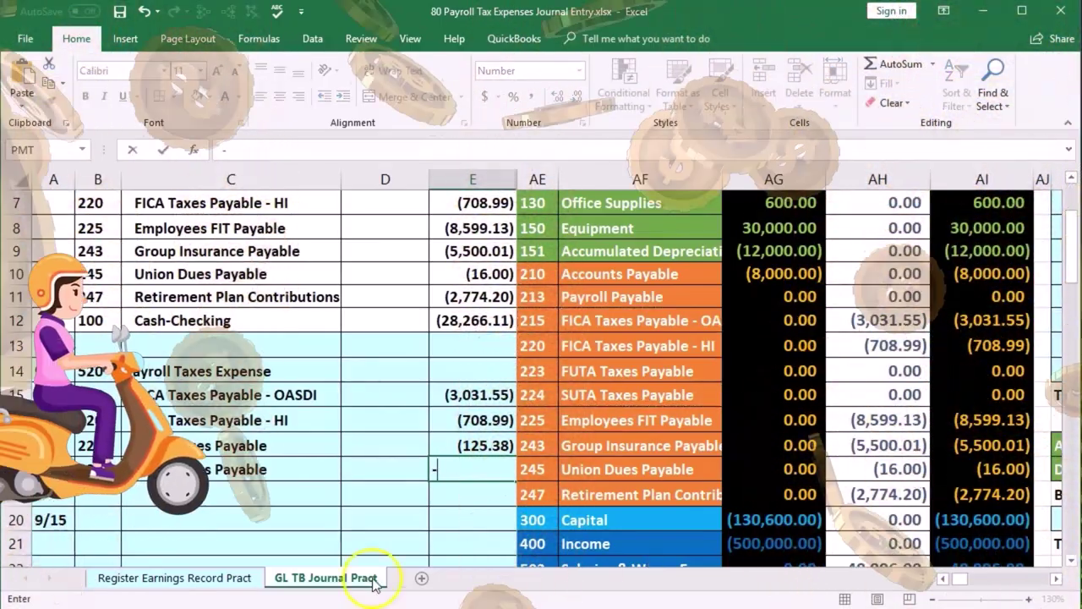
{"action": "left_click", "coordinate": [215, 578]}
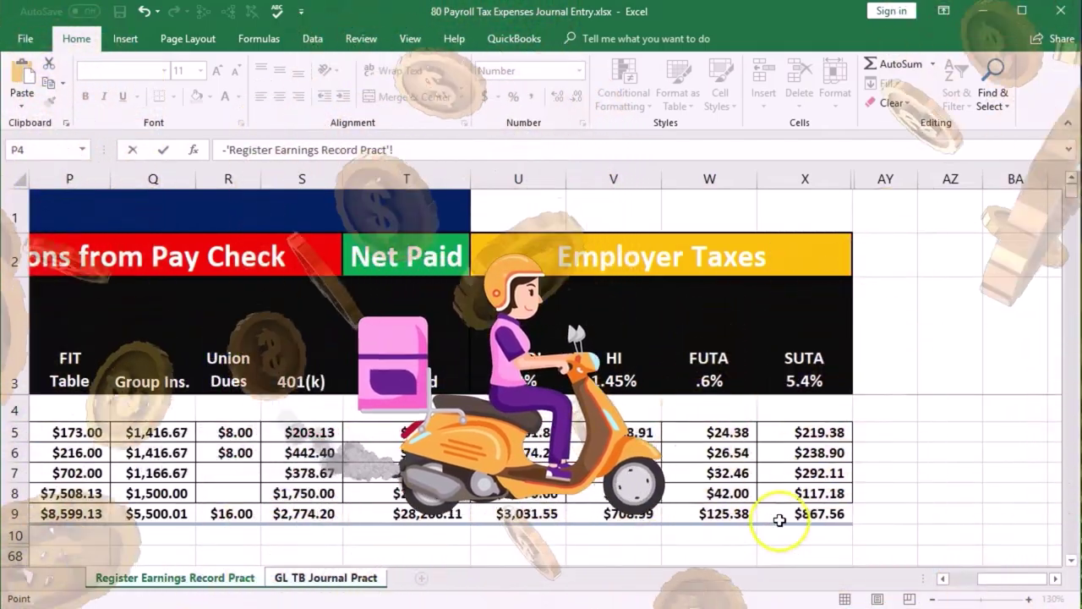
{"action": "left_click", "coordinate": [781, 515]}
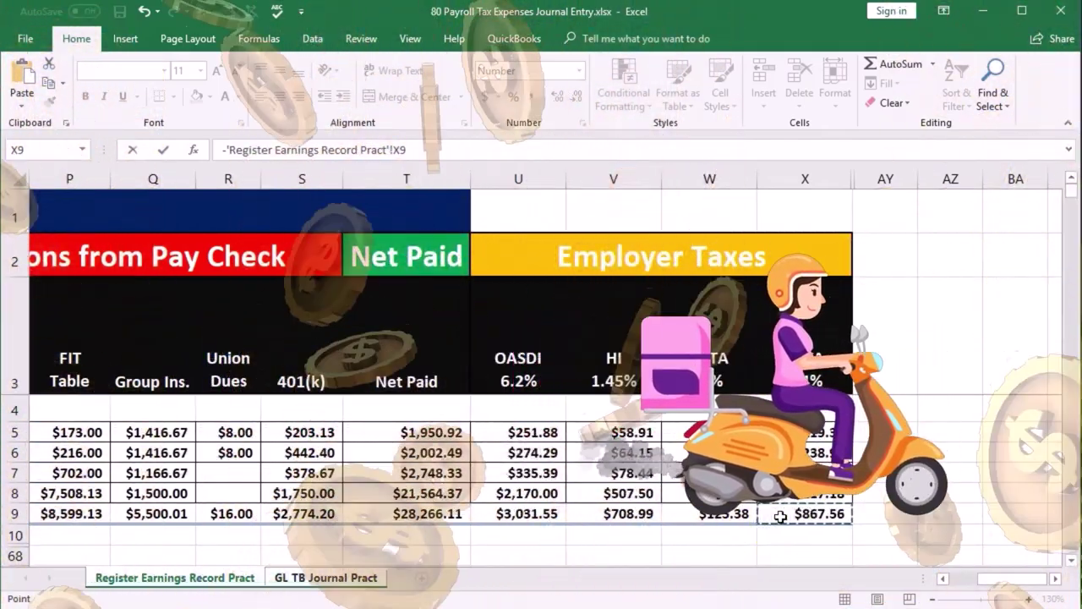
{"action": "key", "text": "Return"}
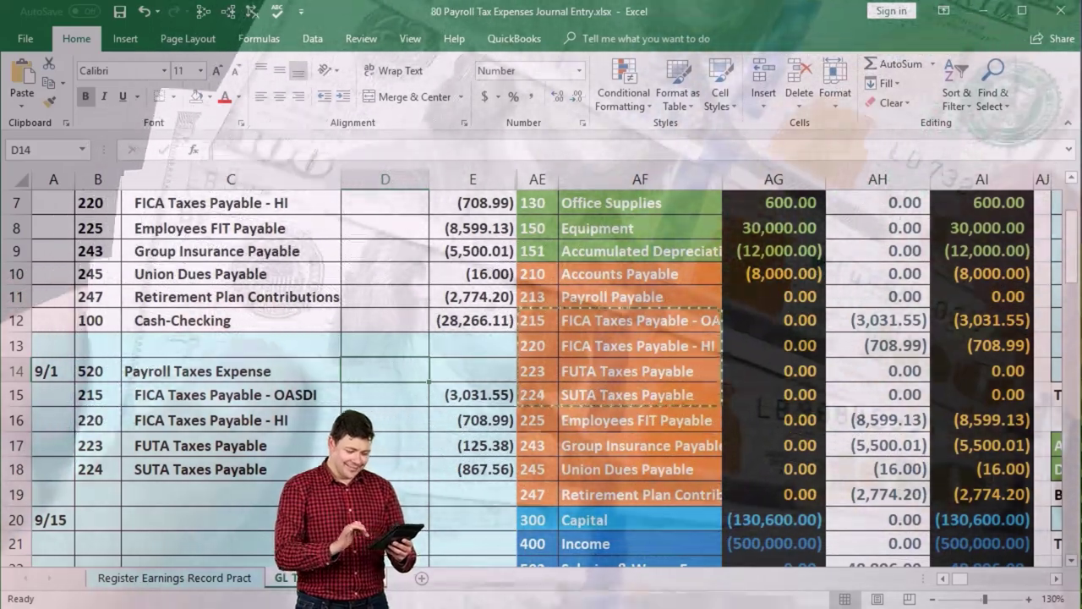
Enter the Payroll Taxes Expense debit in D14 as -SUM(D15:E18), and check the sum of D14:E18
{"action": "type", "text": "-SUM("}
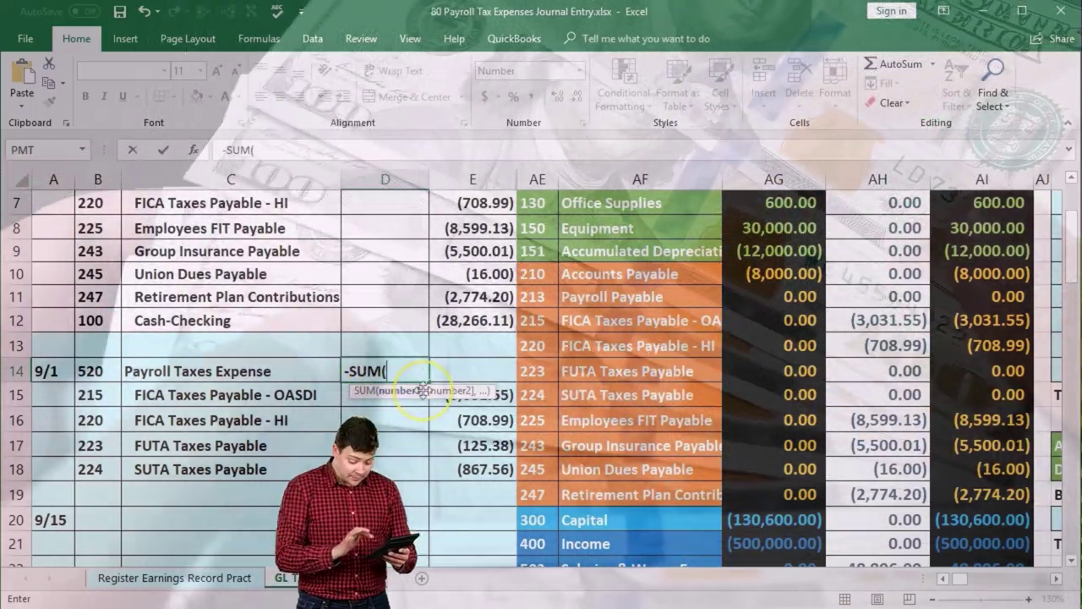
{"action": "mouse_move", "coordinate": [421, 389]}
{"action": "left_mouse_down"}
{"action": "mouse_move", "coordinate": [425, 340]}
{"action": "mouse_move", "coordinate": [429, 426]}
{"action": "mouse_move", "coordinate": [426, 391]}
{"action": "left_mouse_up"}
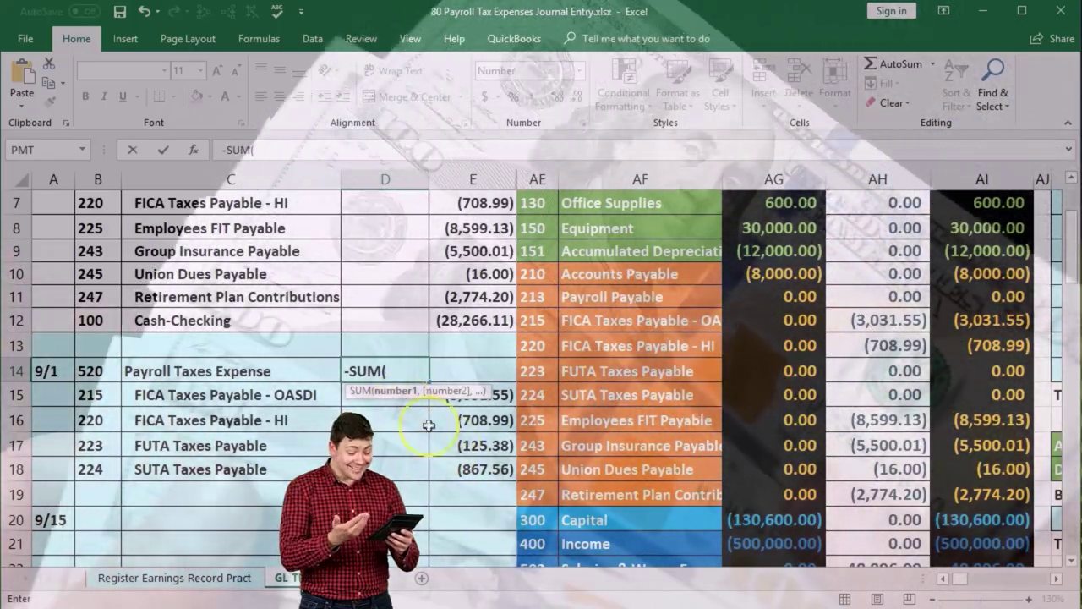
{"action": "left_click_drag", "start_coordinate": [385, 395], "coordinate": [473, 469]}
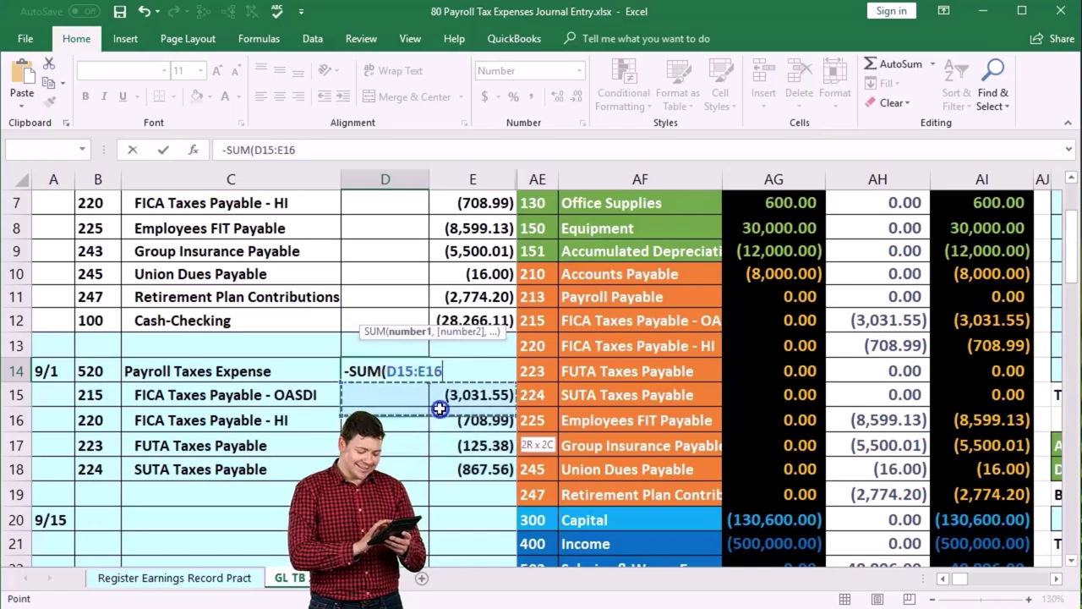
{"action": "left_click_drag", "start_coordinate": [453, 439], "coordinate": [460, 465]}
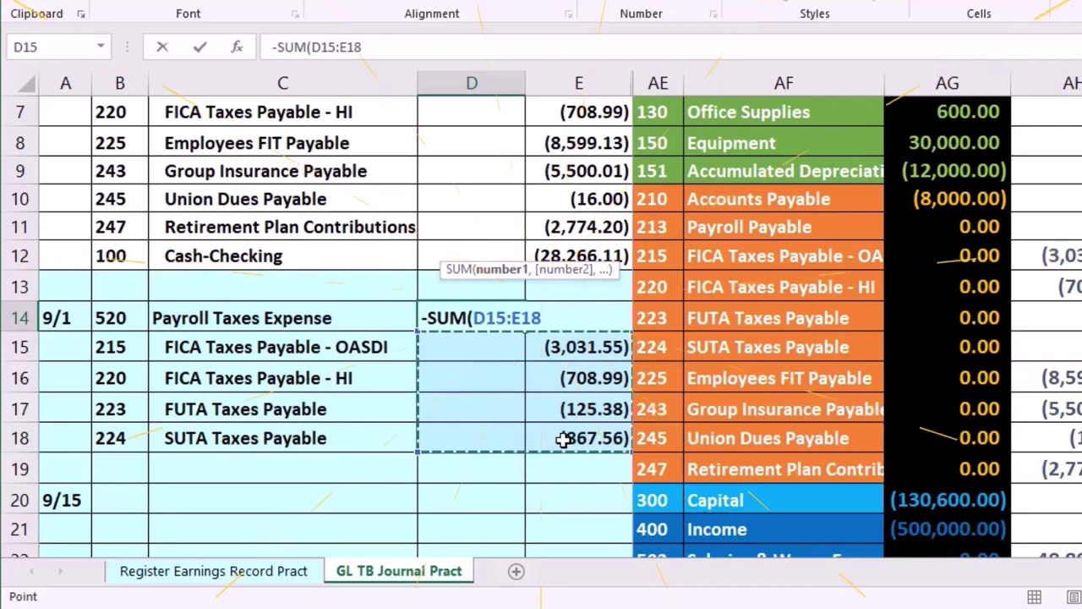
{"action": "key", "text": "Return"}
{"action": "left_click_drag", "start_coordinate": [489, 324], "coordinate": [570, 429]}
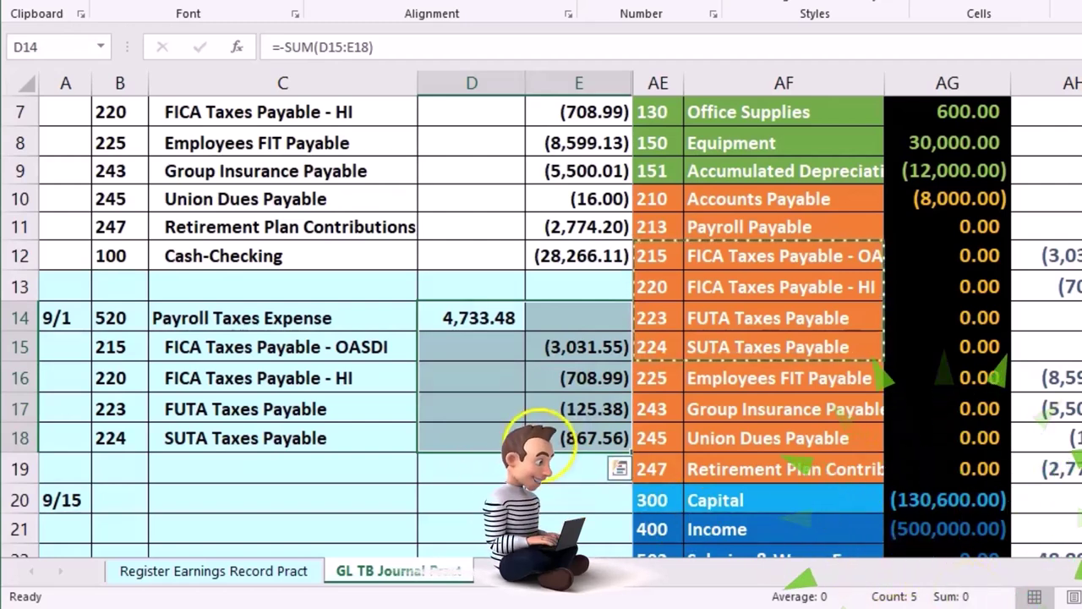
{"action": "left_click", "coordinate": [592, 439]}
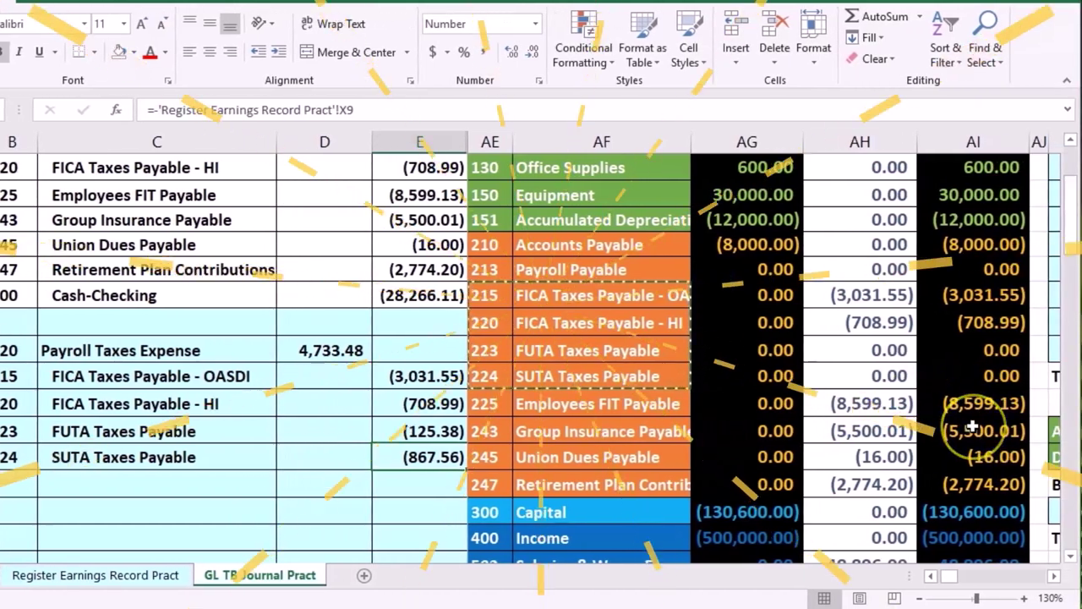
Match the 9/1 entry's account 520, Payroll Taxes Expense, with its line in the trial balance
{"action": "scroll", "coordinate": [1067, 405], "scroll_direction": "up", "scroll_amount": 2}
{"action": "scroll", "coordinate": [972, 425], "scroll_direction": "down", "scroll_amount": 3}
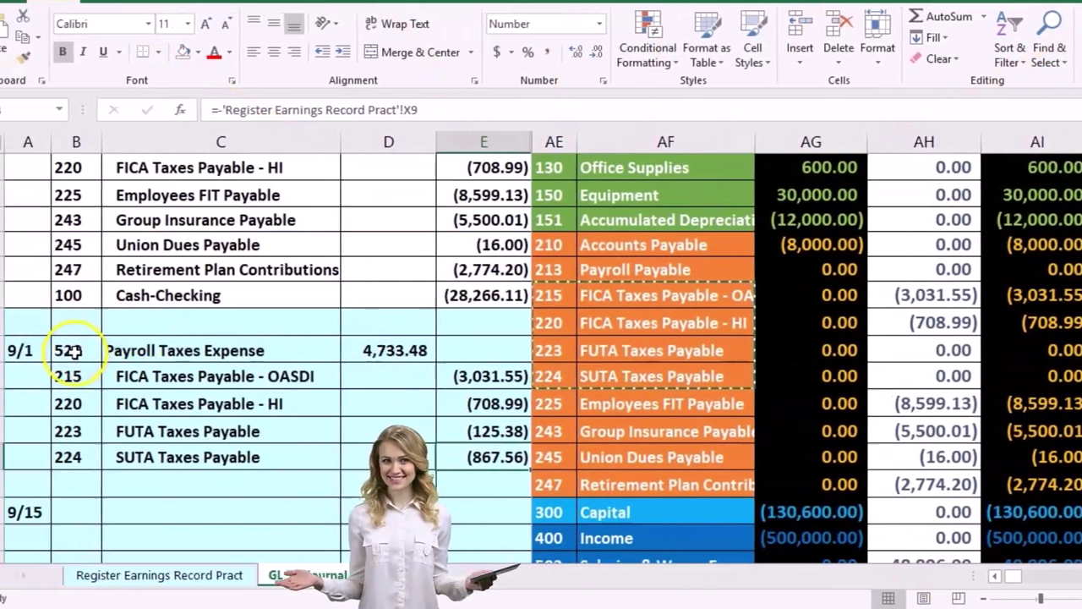
{"action": "left_click_drag", "start_coordinate": [75, 351], "coordinate": [194, 351]}
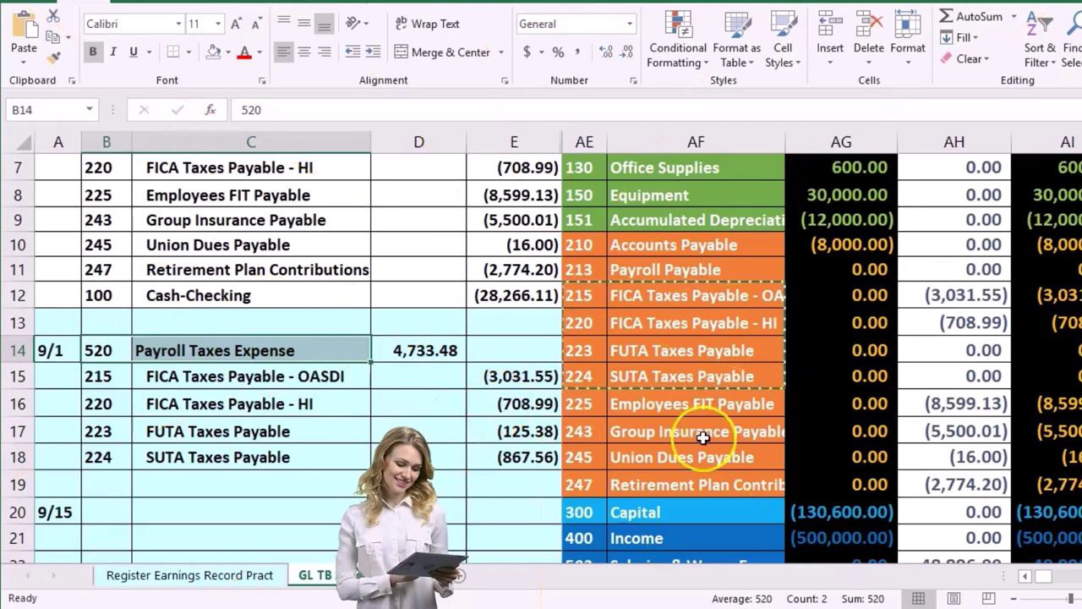
{"action": "scroll", "coordinate": [702, 437], "scroll_direction": "down", "scroll_amount": 2}
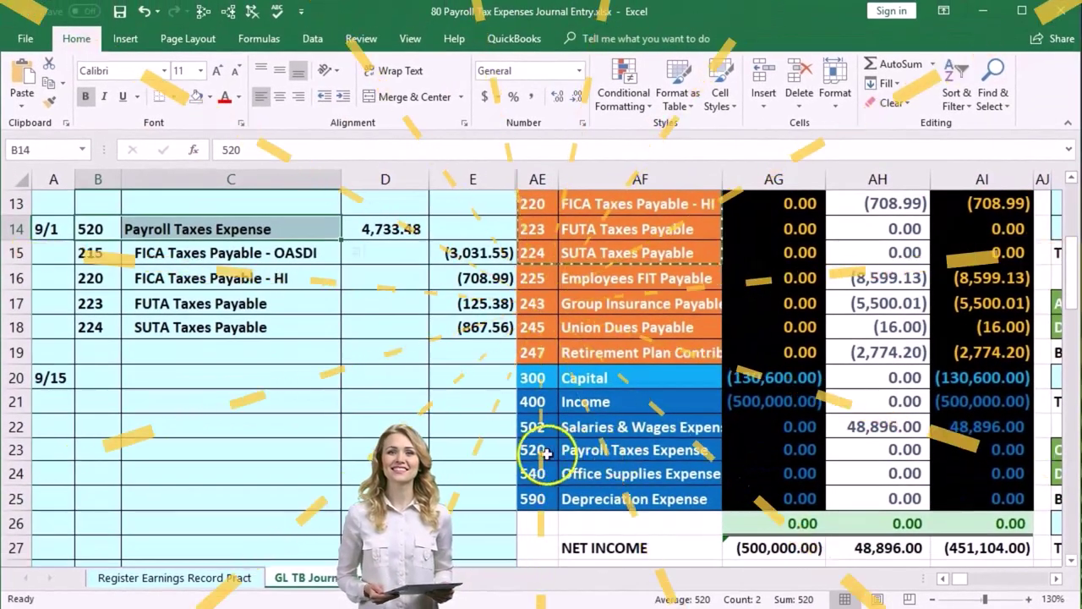
{"action": "left_click", "coordinate": [604, 439]}
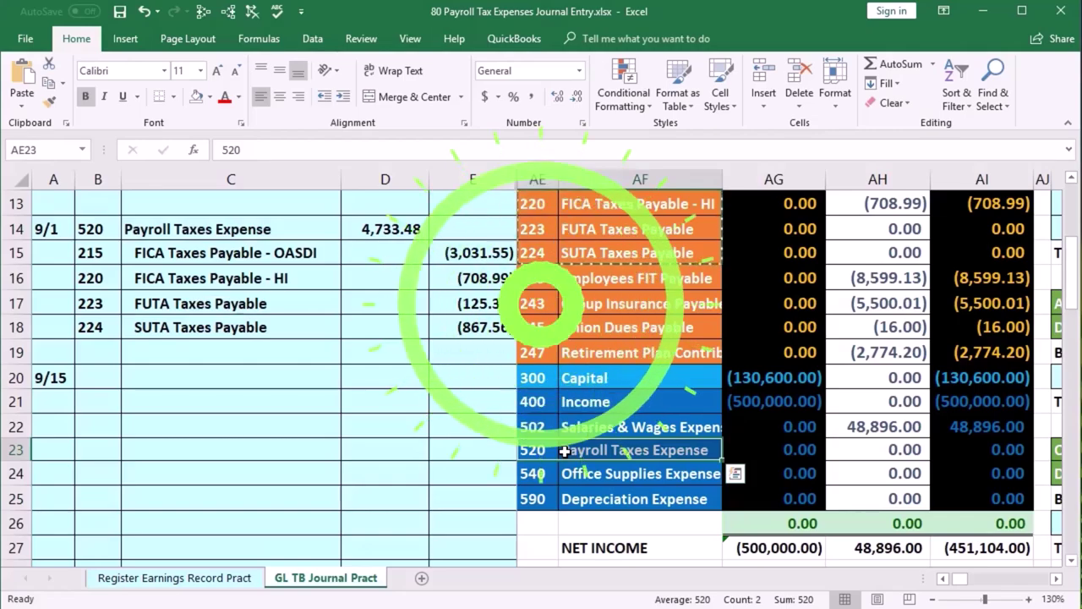
{"action": "scroll", "coordinate": [565, 451], "scroll_direction": "up", "scroll_amount": 2}
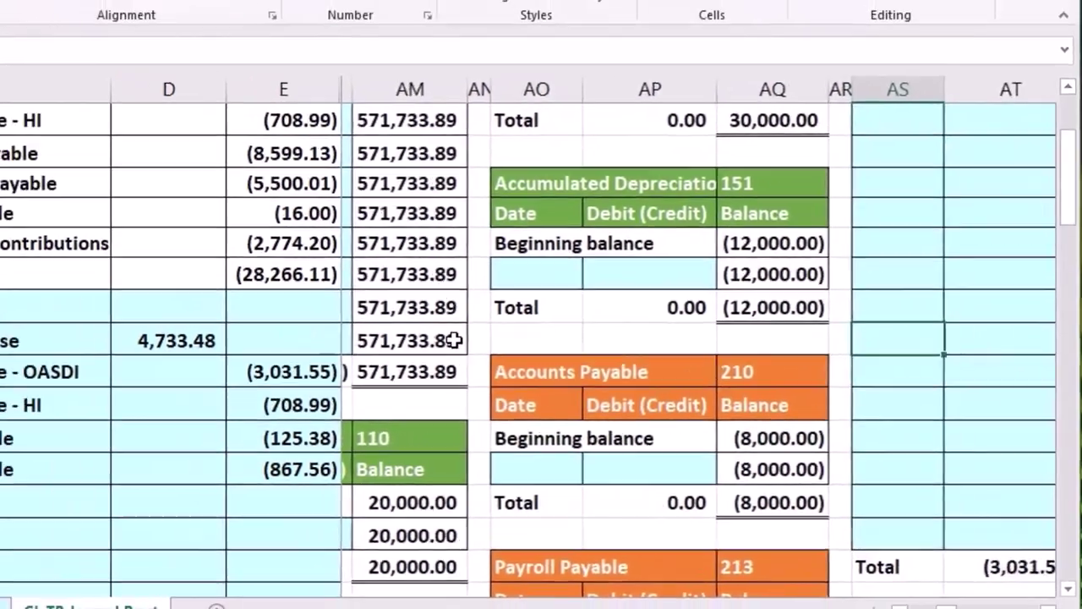
Enter the date 9/1 in BQ6, the first line under the beginning balance of the Payroll Taxes Expense ledger account
{"action": "key", "text": "Right"}
{"action": "key", "text": "Right"}
{"action": "key", "text": "Right"}
{"action": "key", "text": "Right"}
{"action": "key", "text": "Right"}
{"action": "key", "text": "Right"}
{"action": "key", "text": "Right"}
{"action": "key", "text": "Right"}
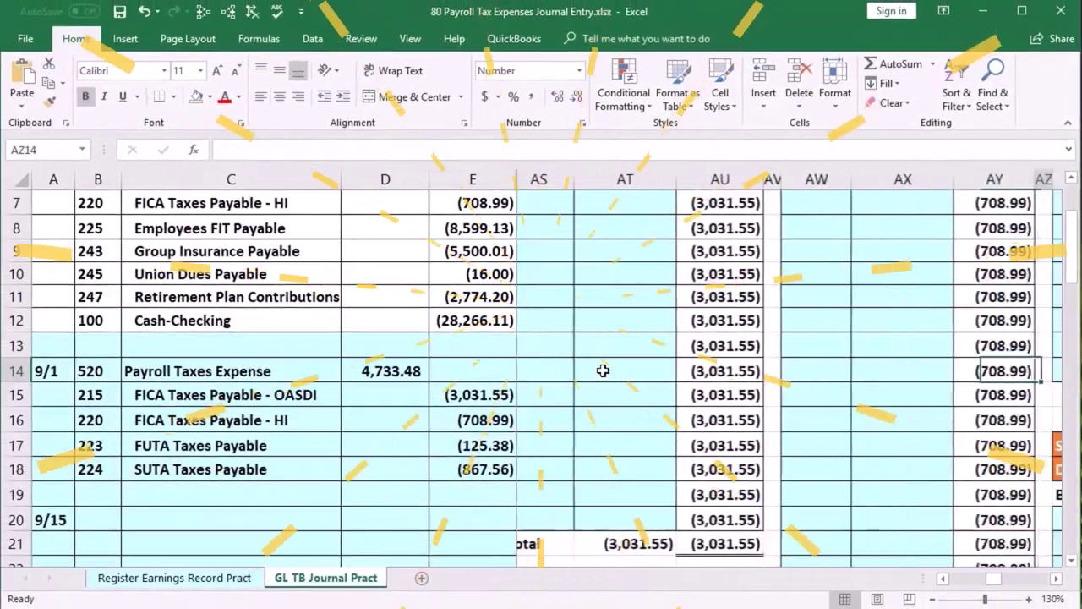
{"action": "key", "text": "Right"}
{"action": "key", "text": "Right"}
{"action": "key", "text": "Right"}
{"action": "key", "text": "Right"}
{"action": "key", "text": "Right"}
{"action": "key", "text": "Right"}
{"action": "key", "text": "Right"}
{"action": "key", "text": "Right"}
{"action": "key", "text": "Right"}
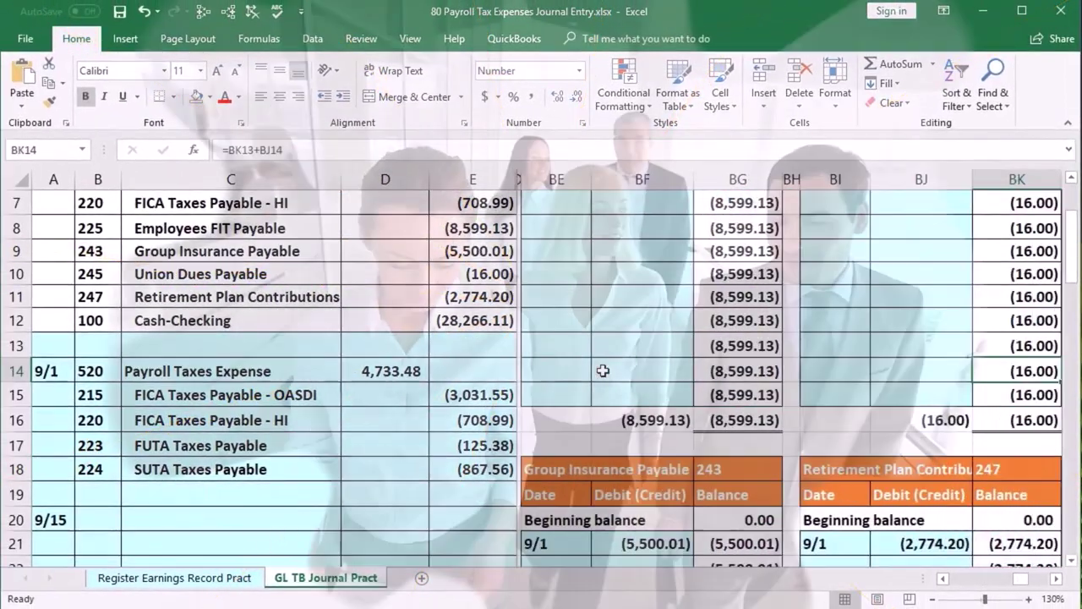
{"action": "key", "text": "Right"}
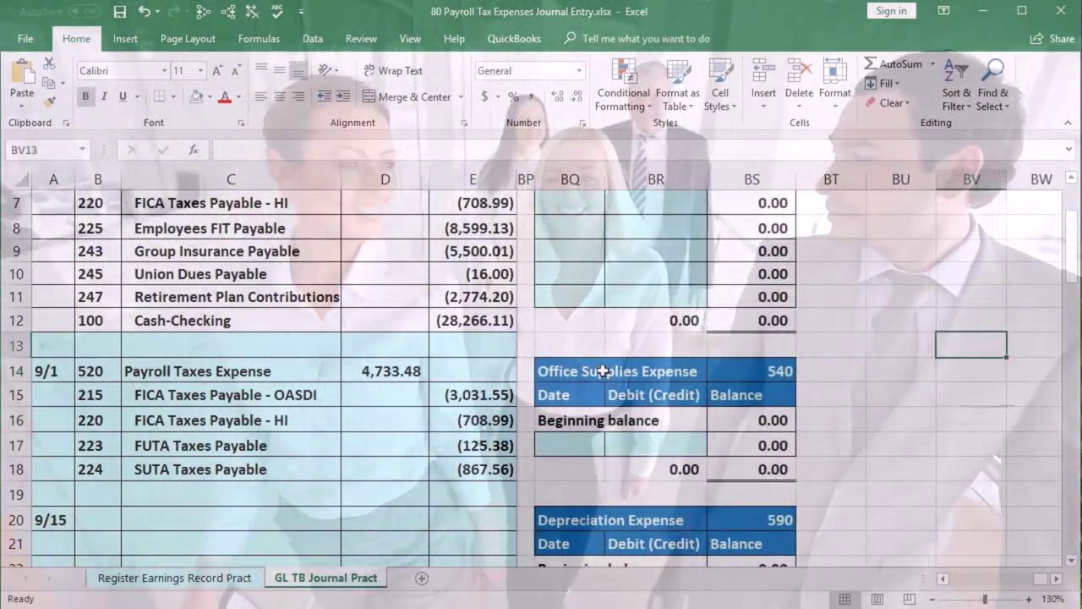
{"action": "key", "text": "ctrl+Up"}
{"action": "key", "text": "Left"}
{"action": "key", "text": "Left"}
{"action": "key", "text": "Left"}
{"action": "key", "text": "Left"}
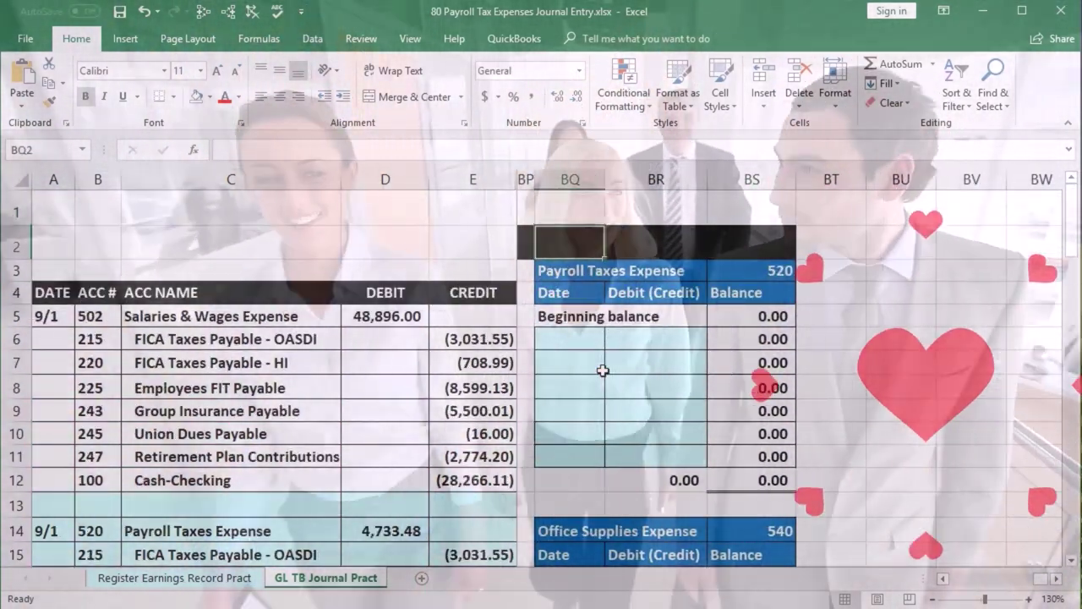
{"action": "key", "text": "Down"}
{"action": "key", "text": "Down"}
{"action": "key", "text": "Down"}
{"action": "key", "text": "Down"}
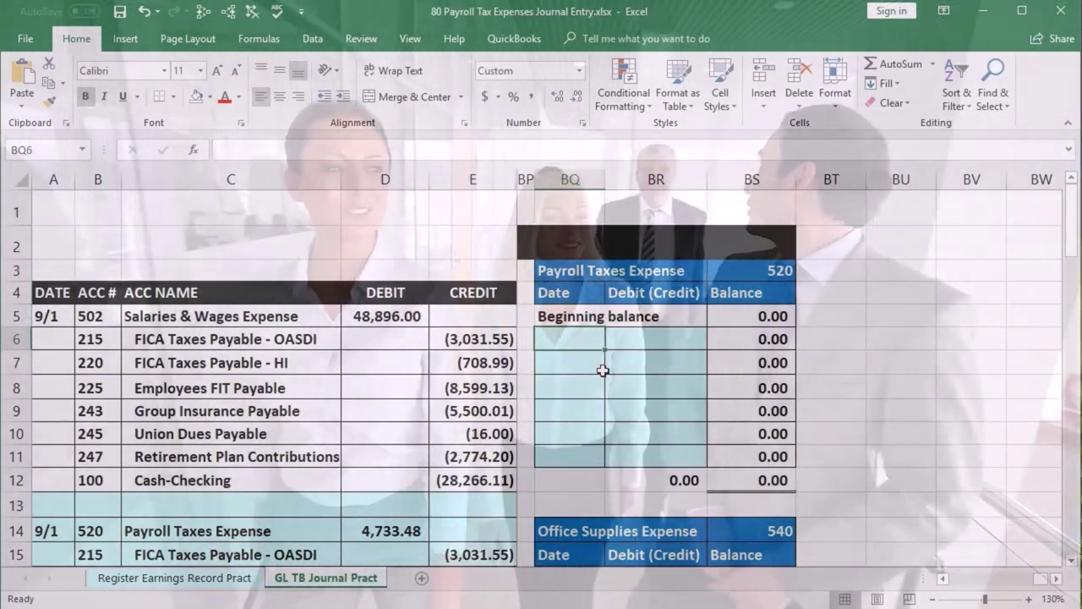
{"action": "type", "text": "9/1"}
{"action": "key", "text": "Return"}
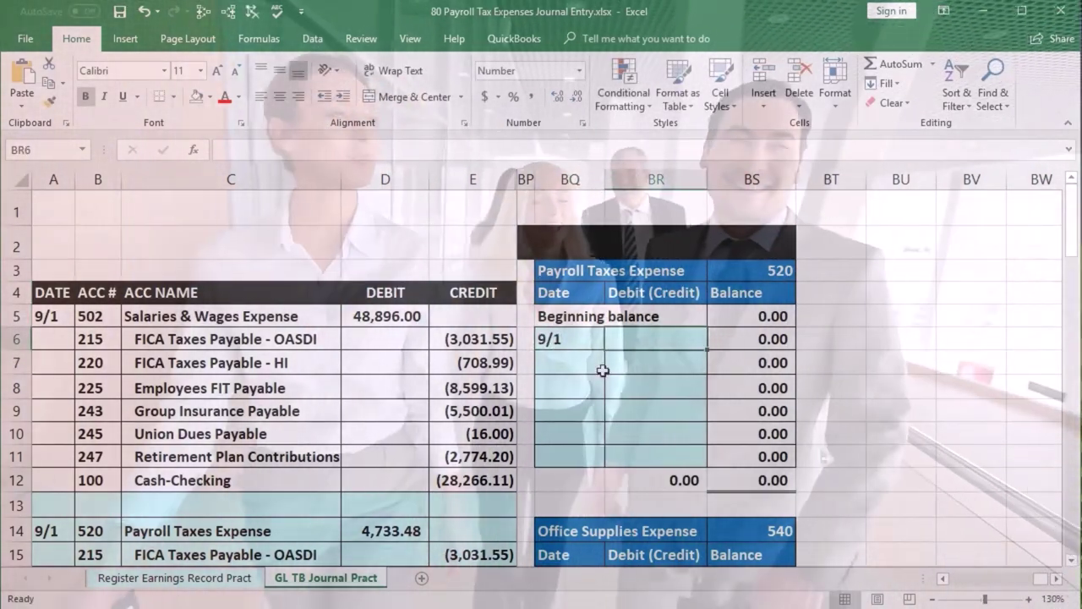
Post the Payroll Taxes Expense debit in BR6 as =D14, and check the cell reference
{"action": "left_click", "coordinate": [658, 346]}
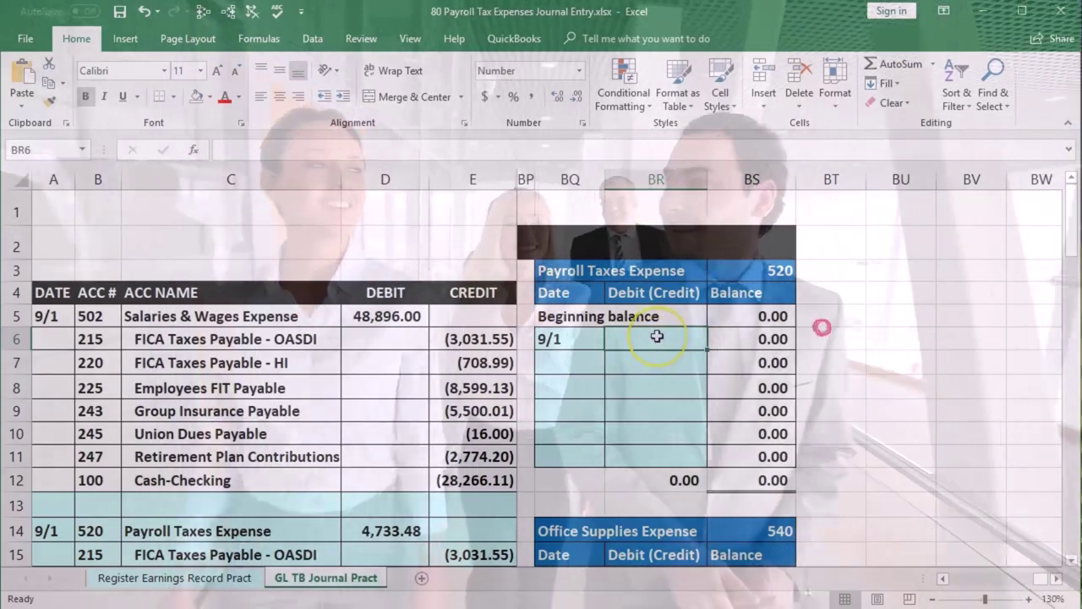
{"action": "type", "text": "="}
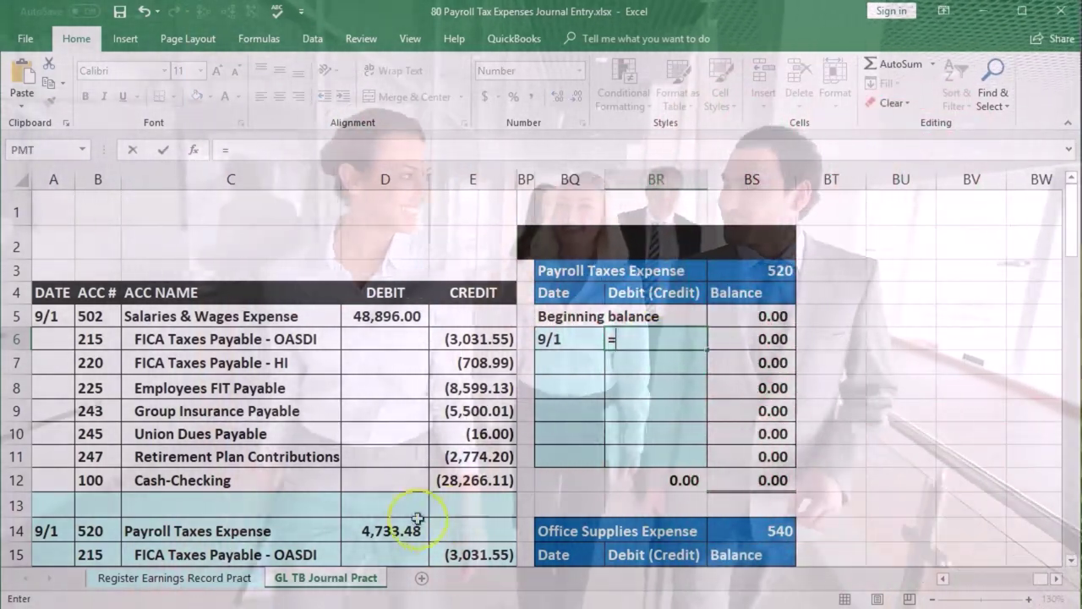
{"action": "left_click", "coordinate": [418, 518]}
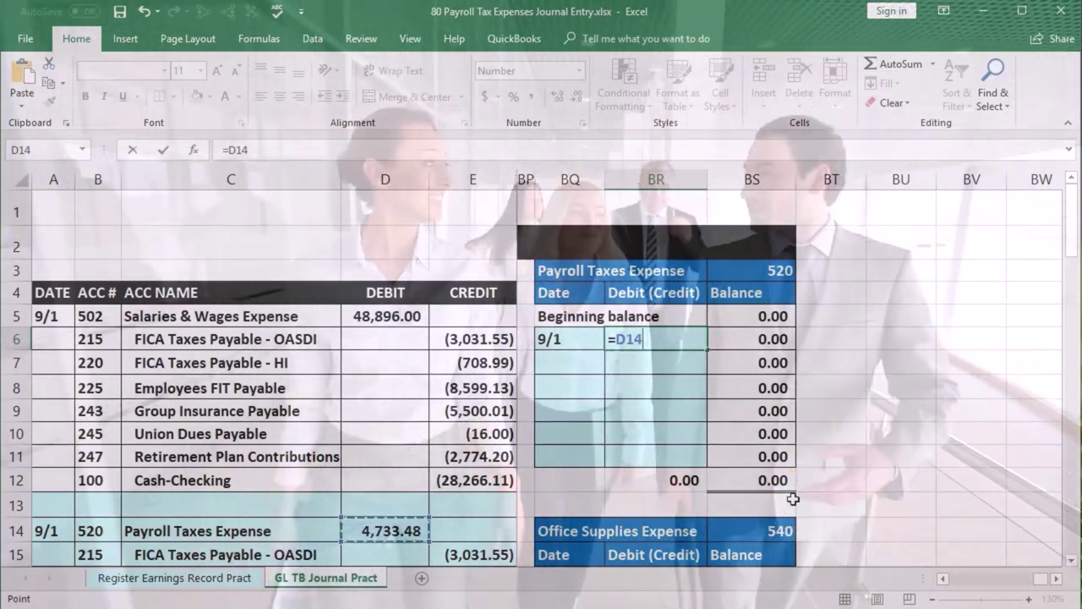
{"action": "key", "text": "Return"}
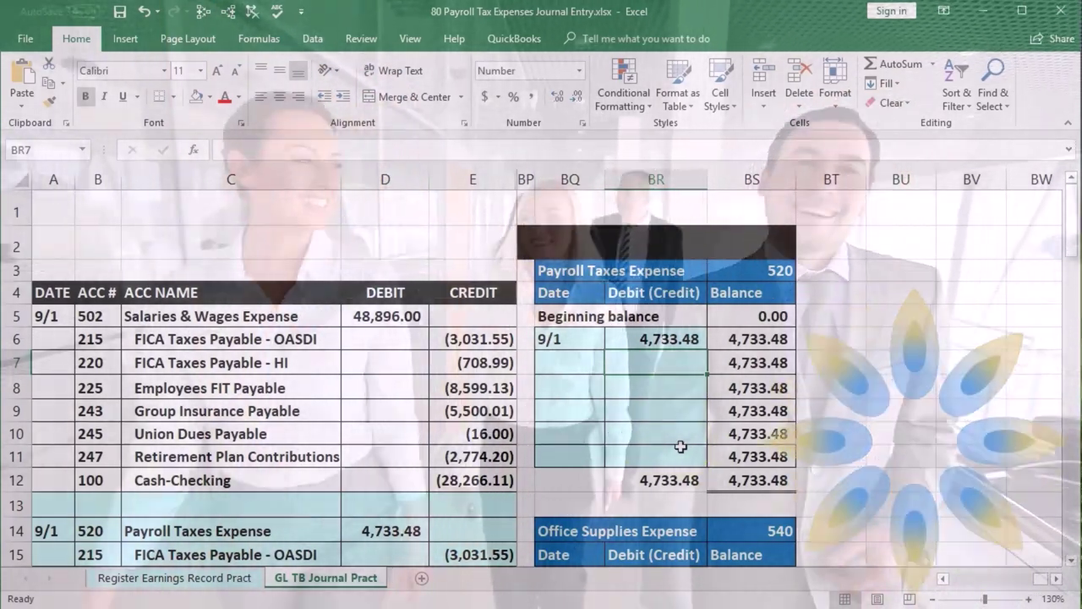
{"action": "key", "text": "Up"}
{"action": "key", "text": "F2"}
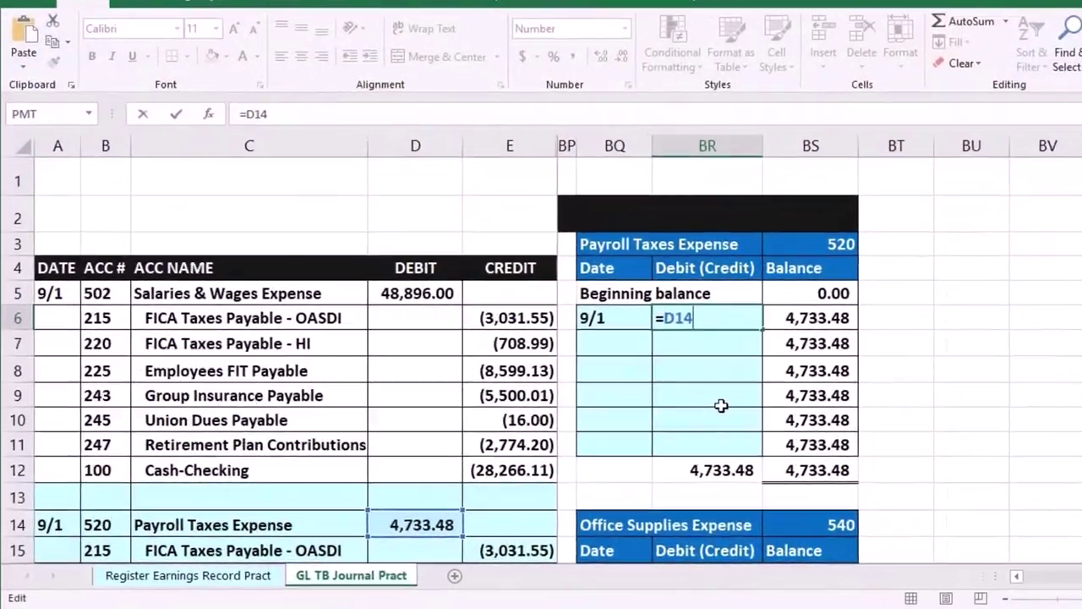
{"action": "key", "text": "Return"}
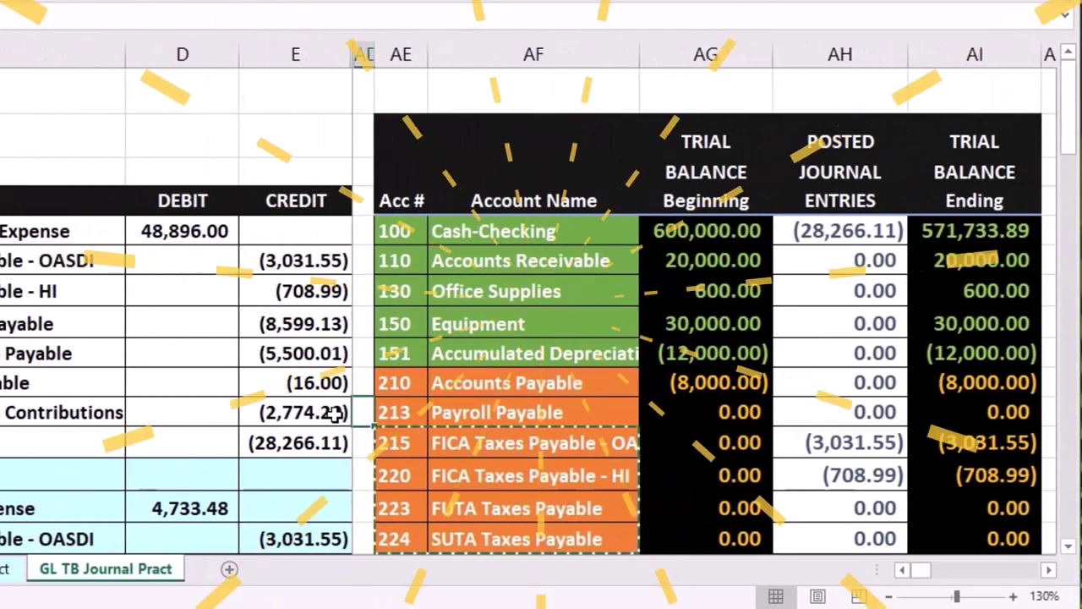
Examine where account 215, FICA Taxes Payable - OASDI, from the 9/1 entry sits in the trial balance
{"action": "scroll", "coordinate": [335, 414], "scroll_direction": "down", "scroll_amount": 2}
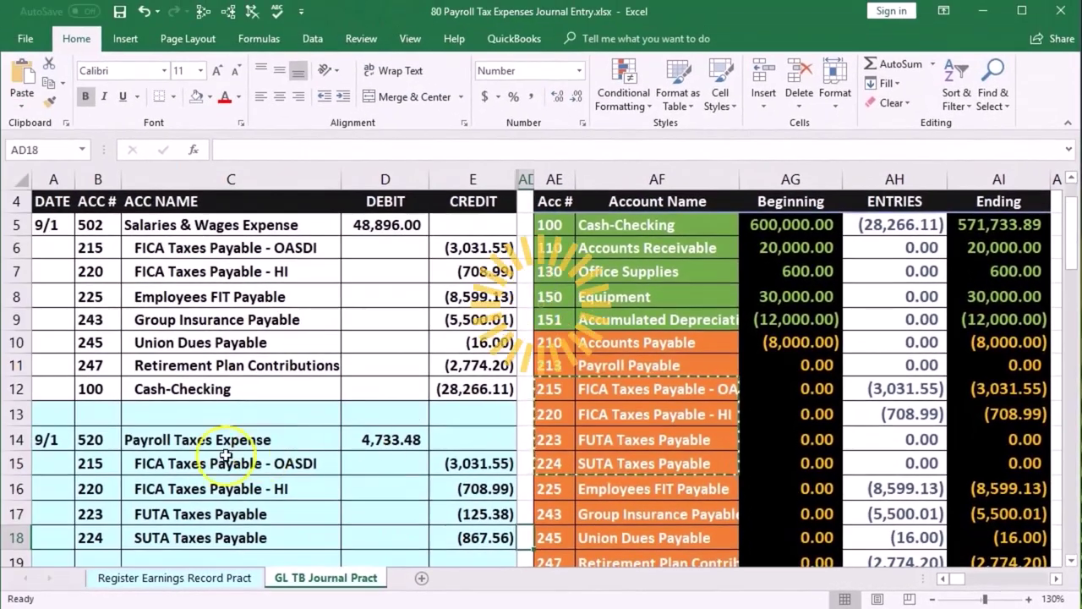
{"action": "left_click_drag", "start_coordinate": [57, 456], "coordinate": [193, 456]}
{"action": "left_click_drag", "start_coordinate": [568, 391], "coordinate": [579, 389]}
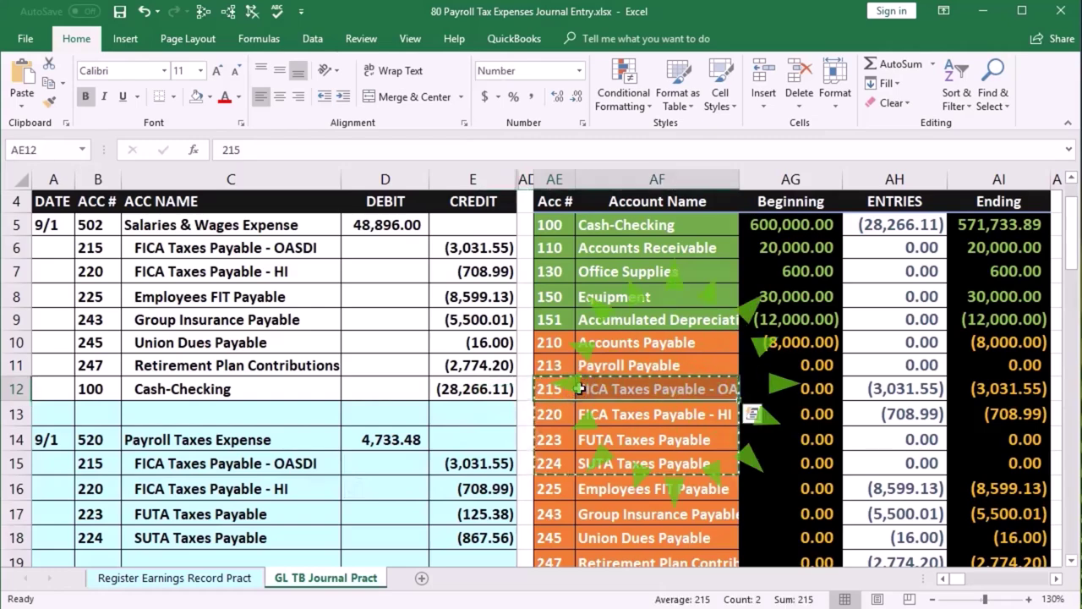
{"action": "key", "text": "Right"}
{"action": "key", "text": "Right"}
{"action": "key", "text": "Right"}
{"action": "key", "text": "Right"}
{"action": "key", "text": "Right"}
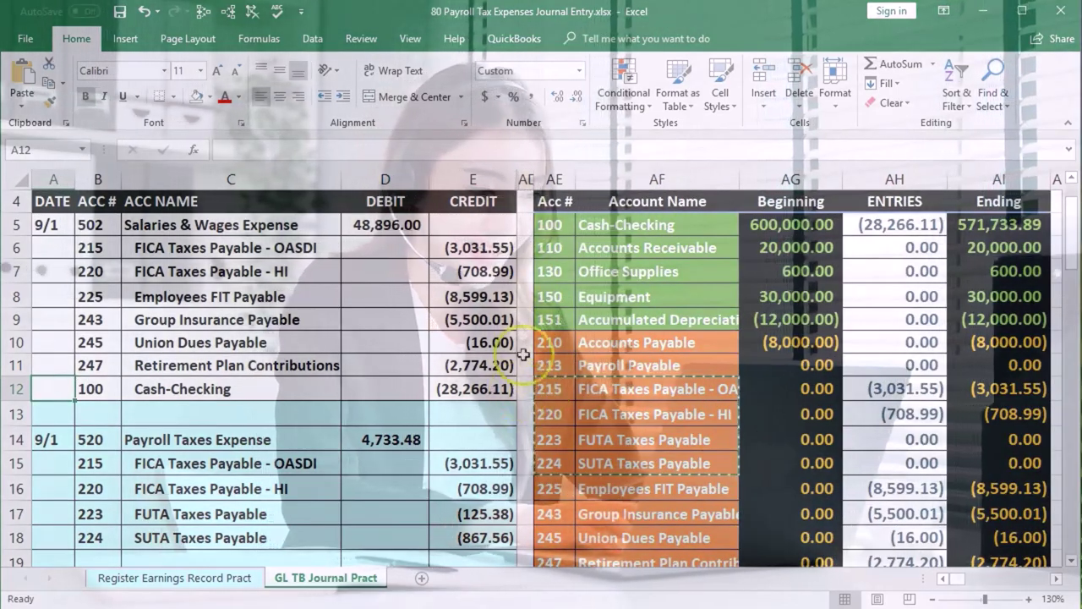
{"action": "scroll", "coordinate": [514, 351], "scroll_direction": "up", "scroll_amount": 1}
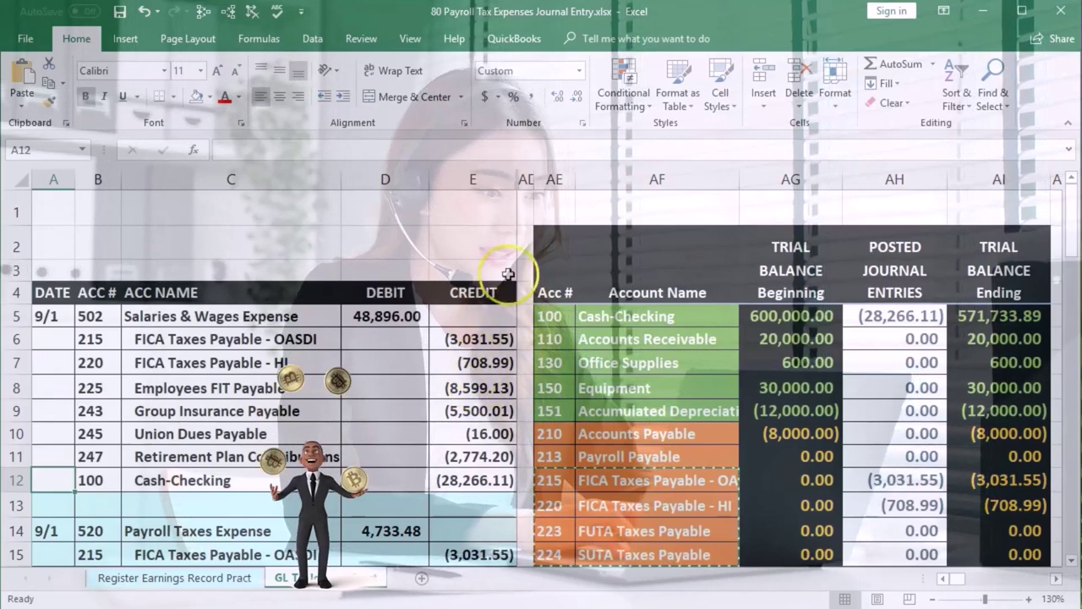
{"action": "left_click", "coordinate": [526, 203]}
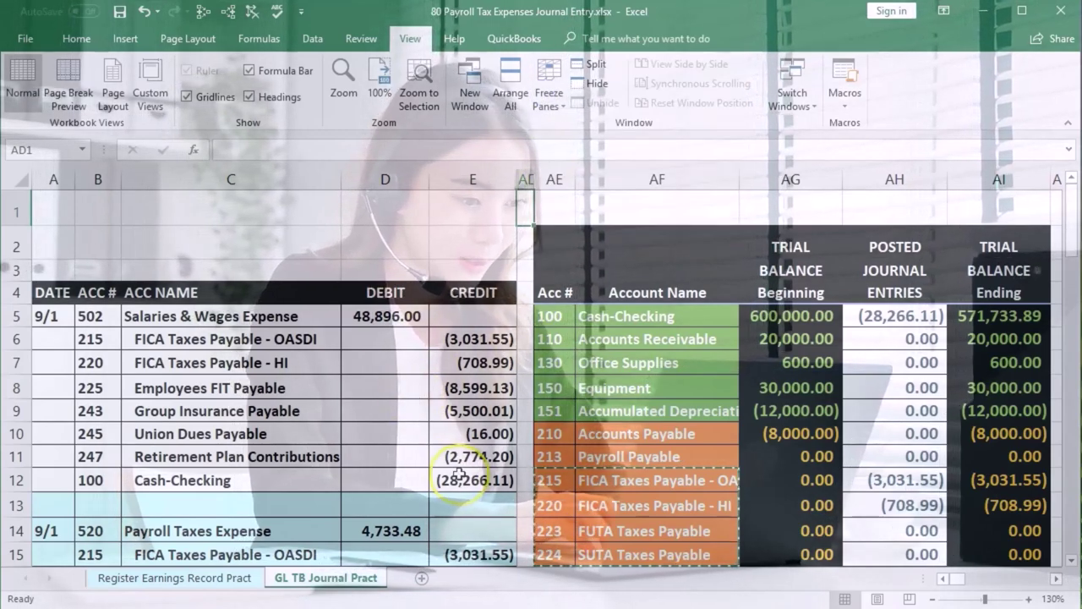
Post the second FICA Taxes Payable - OASDI ledger line, with the date 9/1 in AS7 and =E15 in AT7
{"action": "scroll", "coordinate": [457, 476], "scroll_direction": "down", "scroll_amount": 2}
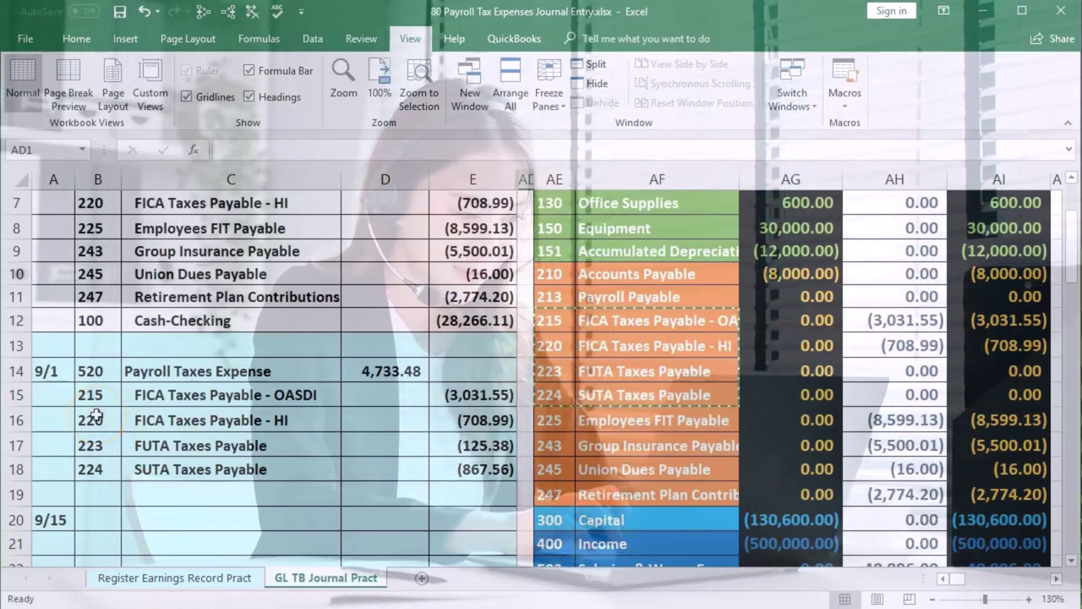
{"action": "left_click_drag", "start_coordinate": [105, 394], "coordinate": [140, 392]}
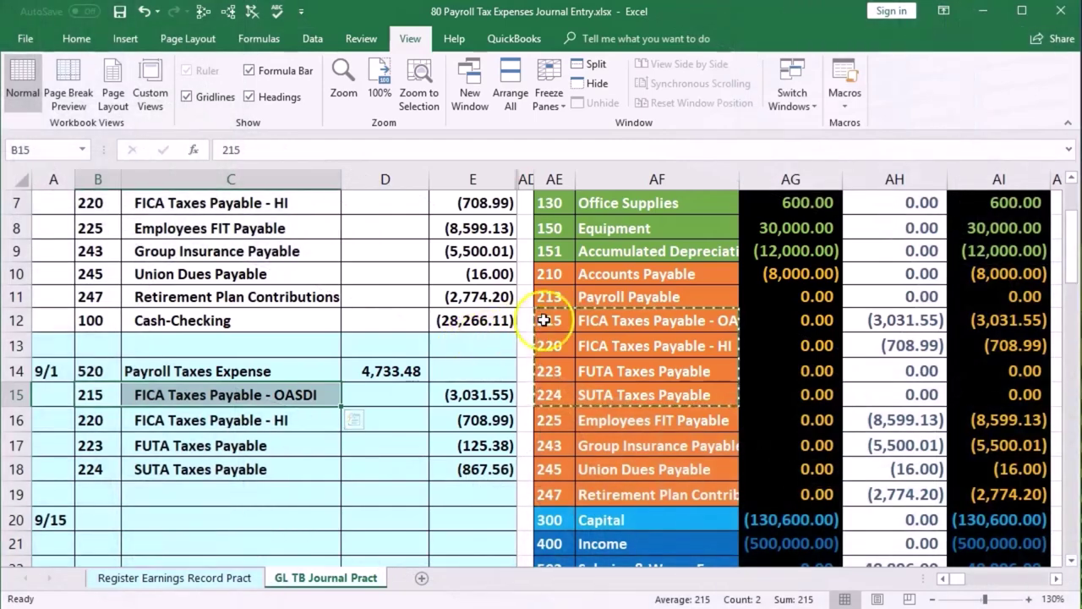
{"action": "left_click_drag", "start_coordinate": [546, 319], "coordinate": [583, 324]}
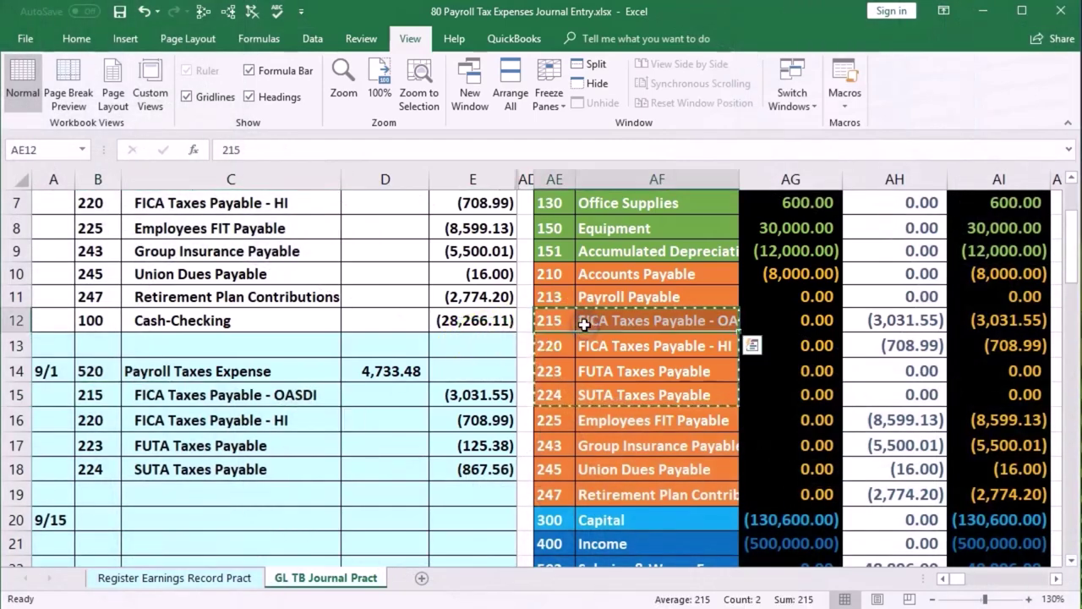
{"action": "key", "text": "Right"}
{"action": "key", "text": "Right"}
{"action": "key", "text": "Right"}
{"action": "key", "text": "Right"}
{"action": "key", "text": "Right"}
{"action": "key", "text": "Right"}
{"action": "key", "text": "Right"}
{"action": "key", "text": "Right"}
{"action": "key", "text": "Right"}
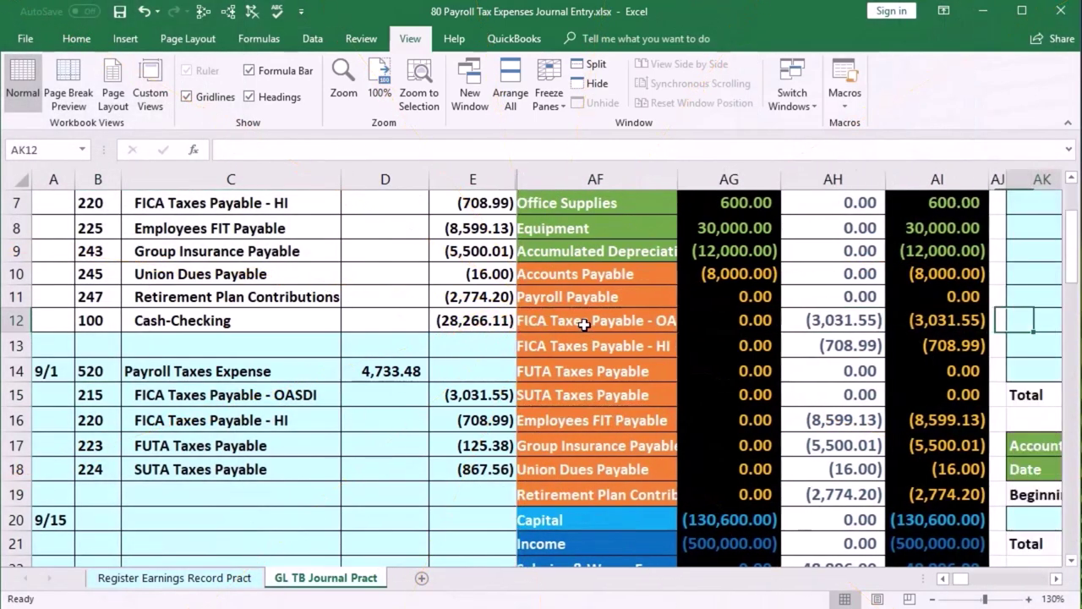
{"action": "key", "text": "Right"}
{"action": "key", "text": "Right"}
{"action": "key", "text": "Right"}
{"action": "key", "text": "Right"}
{"action": "key", "text": "Right"}
{"action": "key", "text": "Right"}
{"action": "key", "text": "Right"}
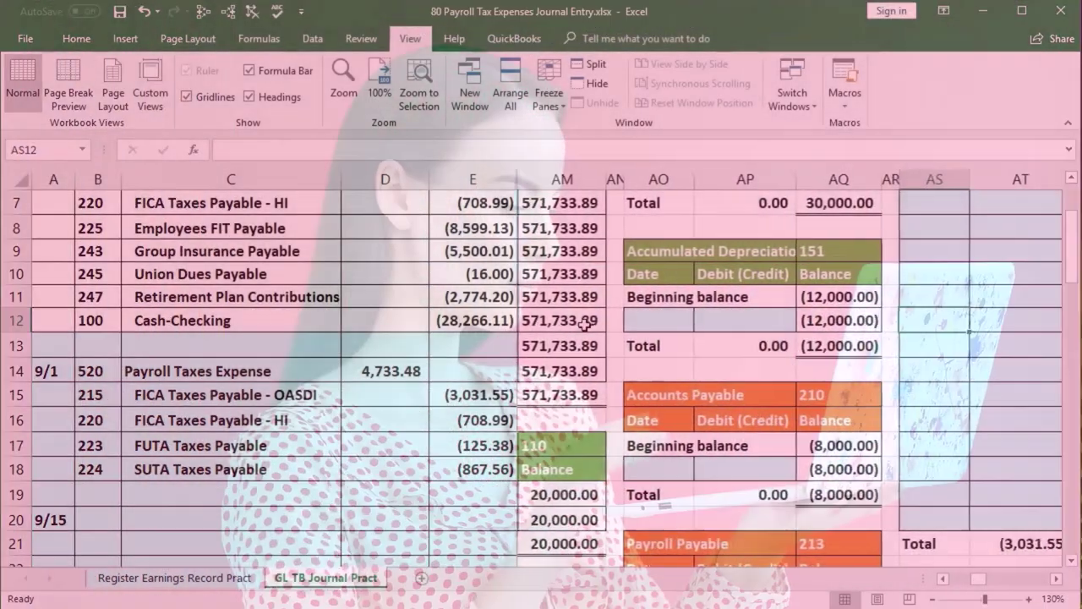
{"action": "key", "text": "Right"}
{"action": "key", "text": "Up"}
{"action": "key", "text": "Up"}
{"action": "key", "text": "Up"}
{"action": "key", "text": "Up"}
{"action": "key", "text": "Up"}
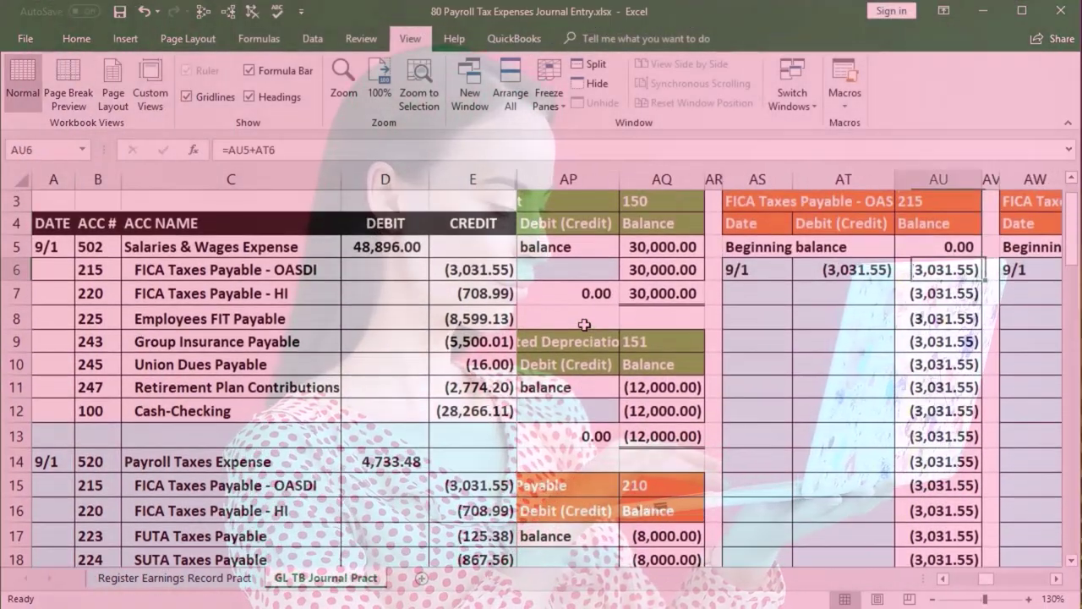
{"action": "key", "text": "Left"}
{"action": "key", "text": "Left"}
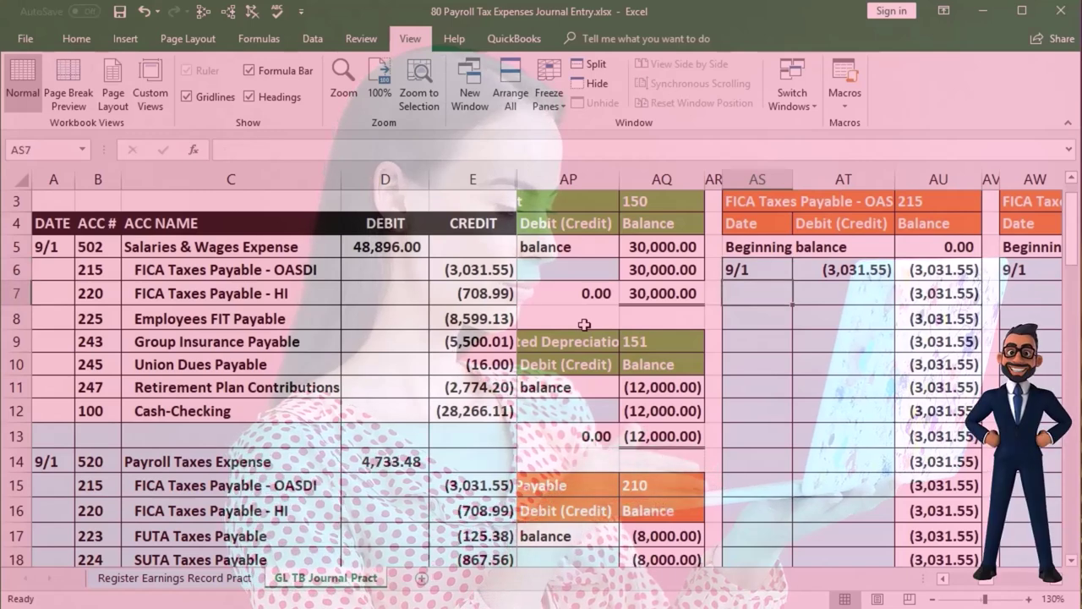
{"action": "type", "text": "9/1"}
{"action": "key", "text": "Tab"}
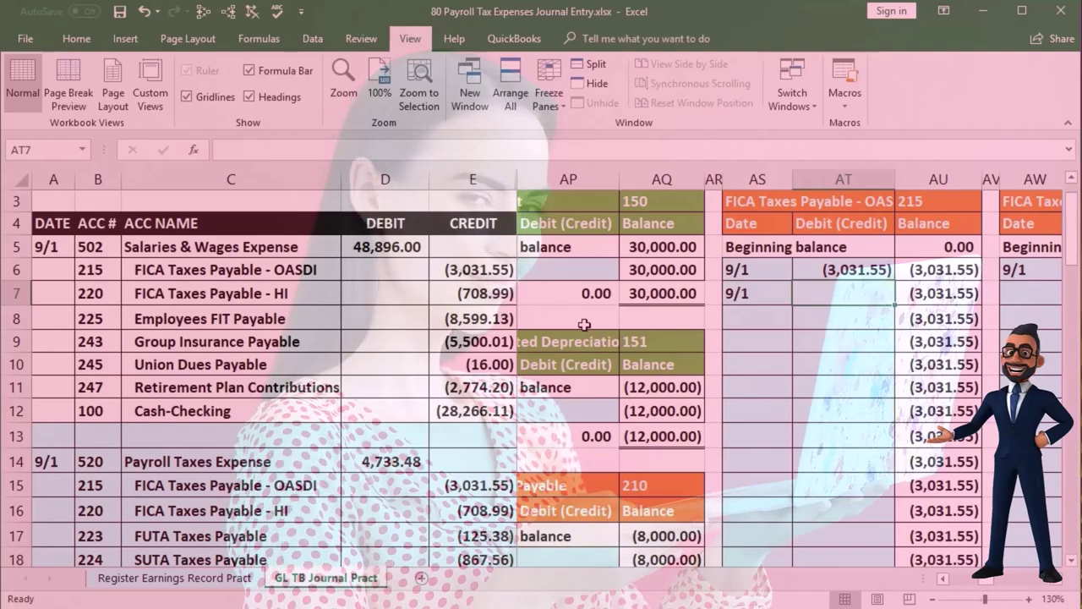
{"action": "type", "text": "="}
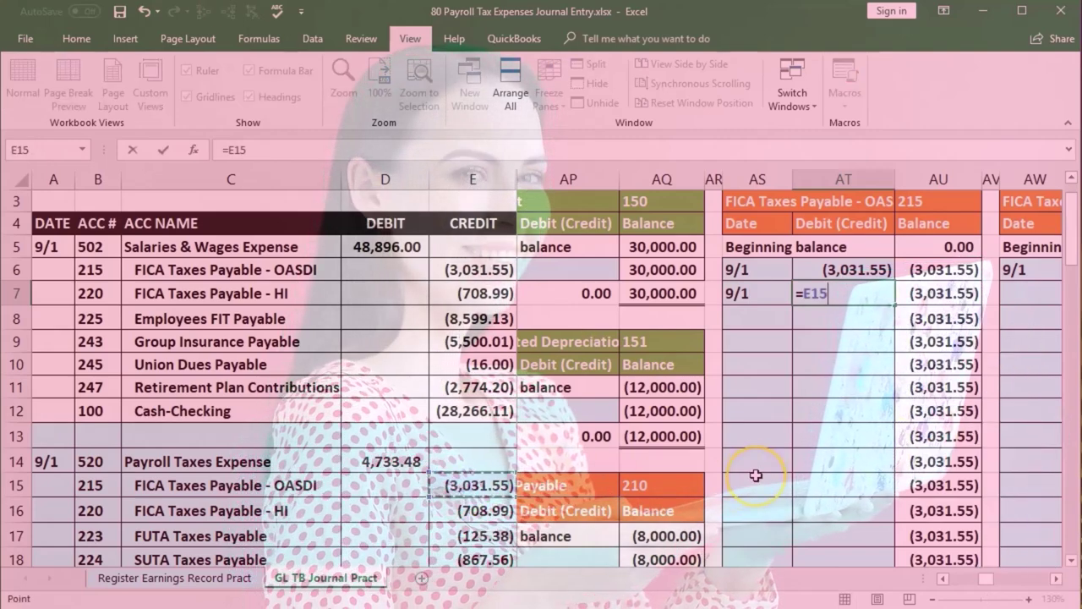
{"action": "key", "text": "Return"}
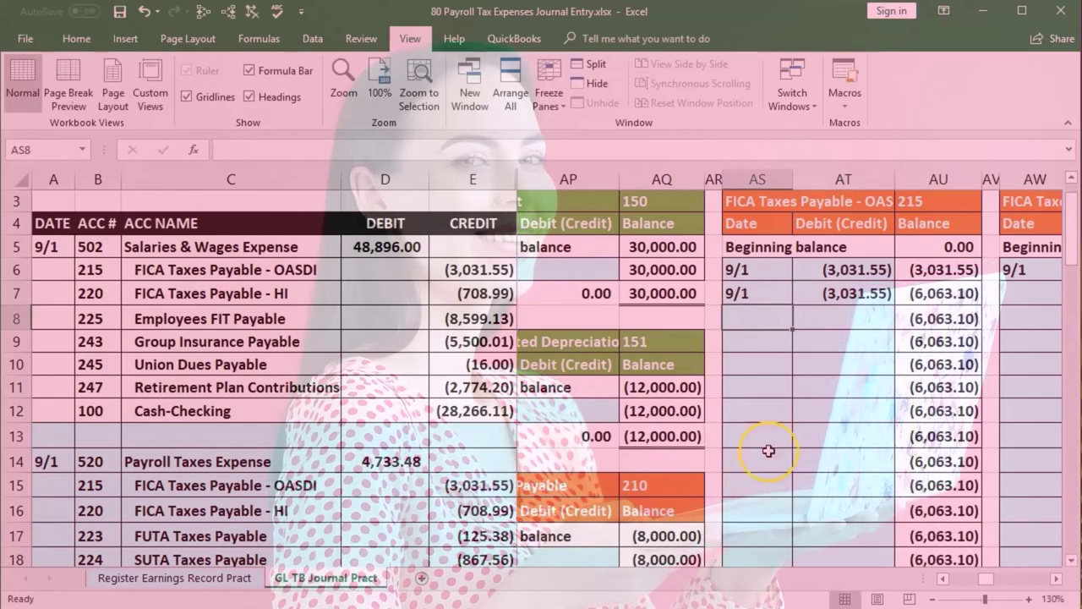
Check the FICA Taxes Payable - OASDI running balance in the ledger against its ending trial balance in AI12
{"action": "left_click", "coordinate": [826, 271]}
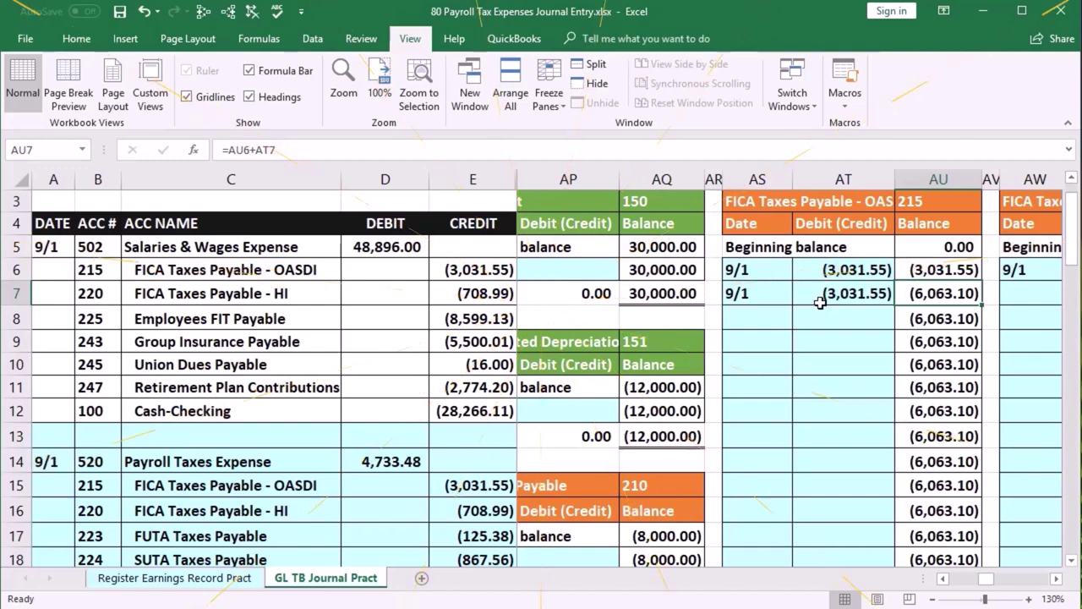
{"action": "left_click", "coordinate": [484, 407]}
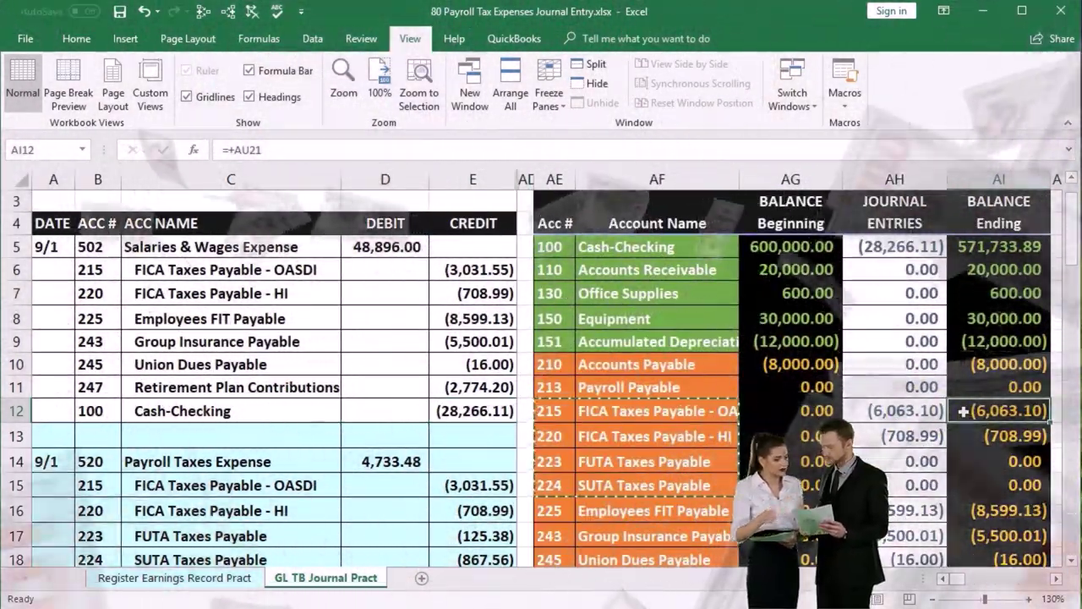
{"action": "scroll", "coordinate": [963, 411], "scroll_direction": "down", "scroll_amount": 3}
{"action": "scroll", "coordinate": [972, 423], "scroll_direction": "down", "scroll_amount": 1}
{"action": "scroll", "coordinate": [998, 473], "scroll_direction": "up", "scroll_amount": 3}
{"action": "scroll", "coordinate": [1006, 483], "scroll_direction": "up", "scroll_amount": 1}
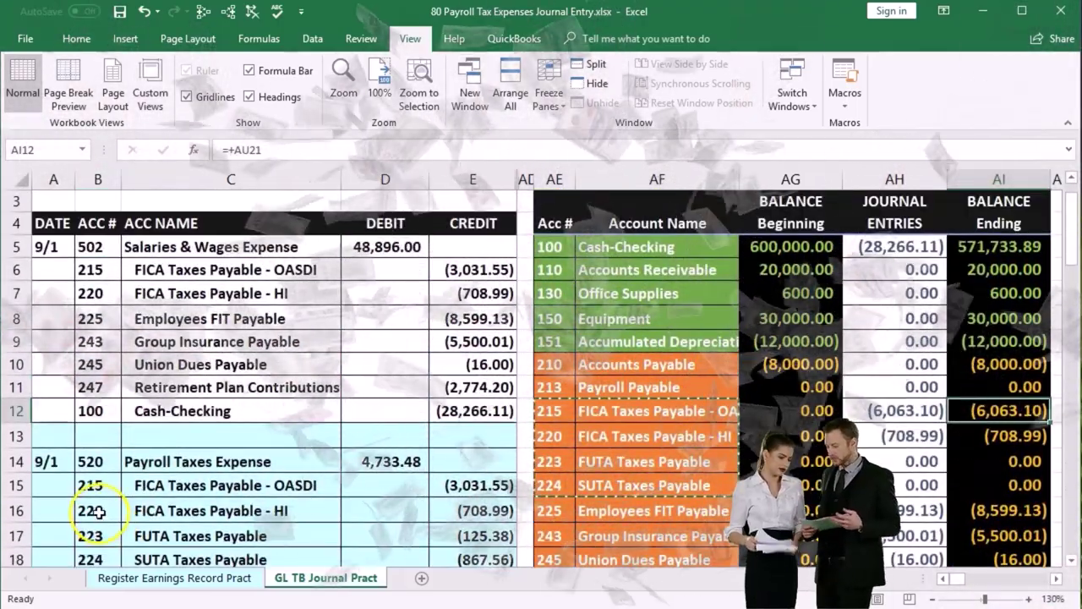
Post the second FICA Taxes Payable - HI ledger line, with the date 9/1 in AW7 and =E16 in AX7
{"action": "left_click_drag", "start_coordinate": [95, 510], "coordinate": [156, 512]}
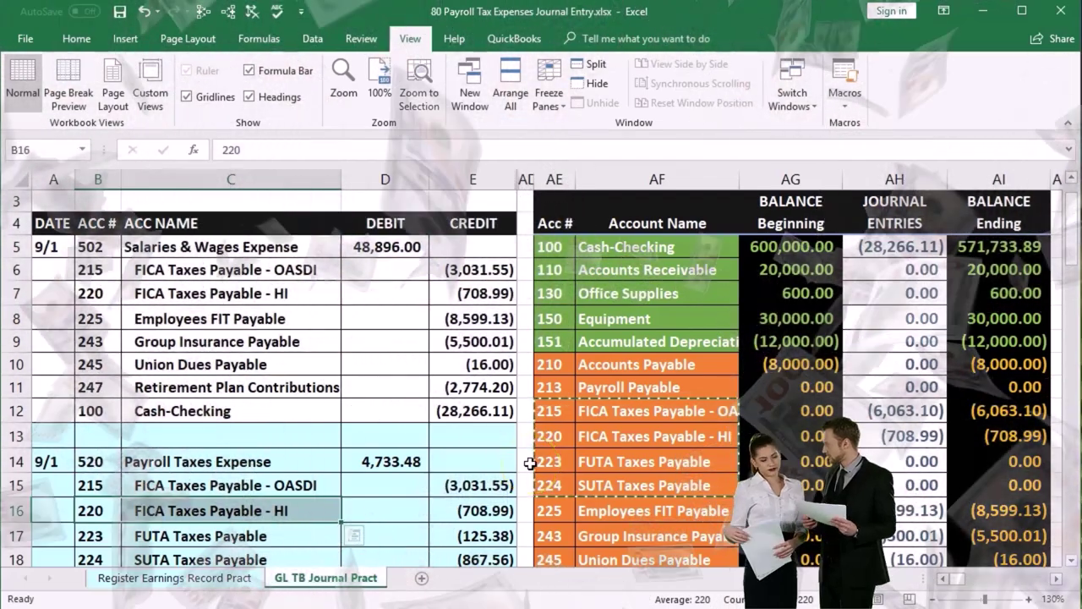
{"action": "left_click", "coordinate": [609, 435]}
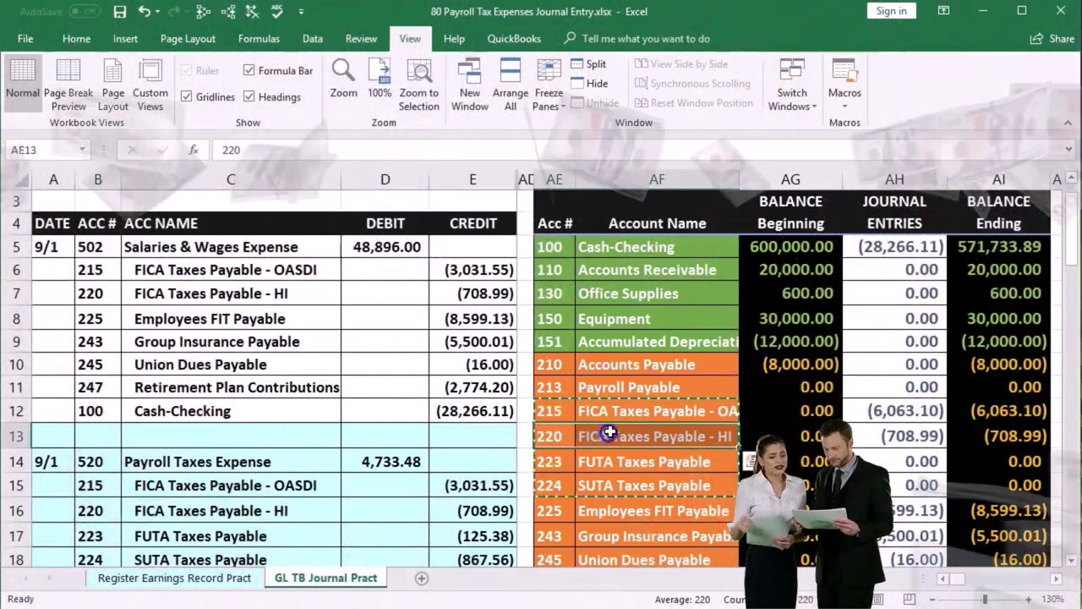
{"action": "key", "text": "Right"}
{"action": "key", "text": "Right"}
{"action": "key", "text": "Right"}
{"action": "key", "text": "Right"}
{"action": "key", "text": "Right"}
{"action": "key", "text": "Right"}
{"action": "key", "text": "Right"}
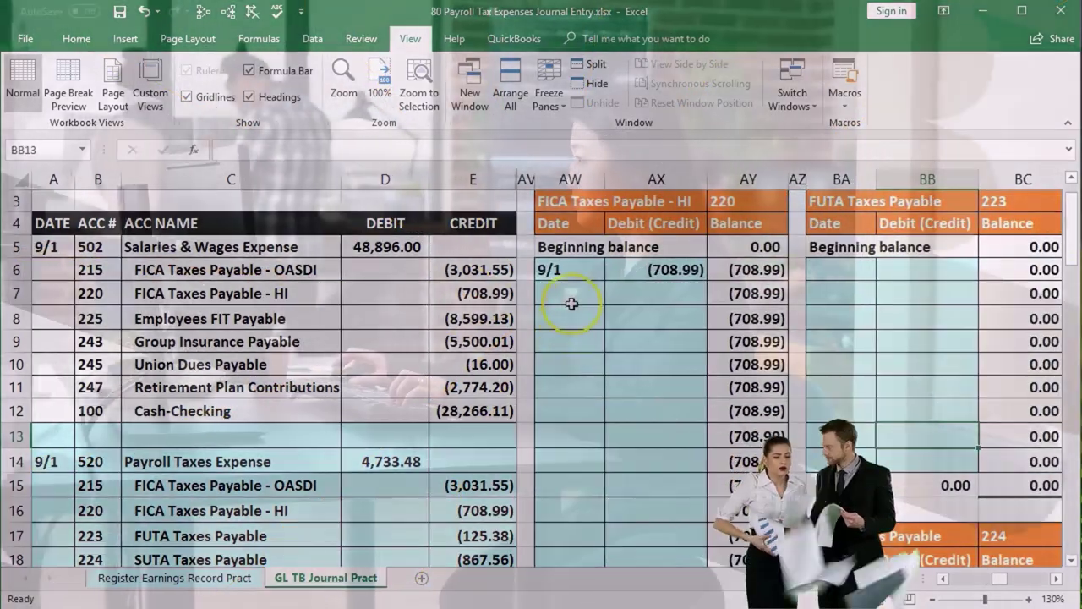
{"action": "left_click", "coordinate": [571, 292]}
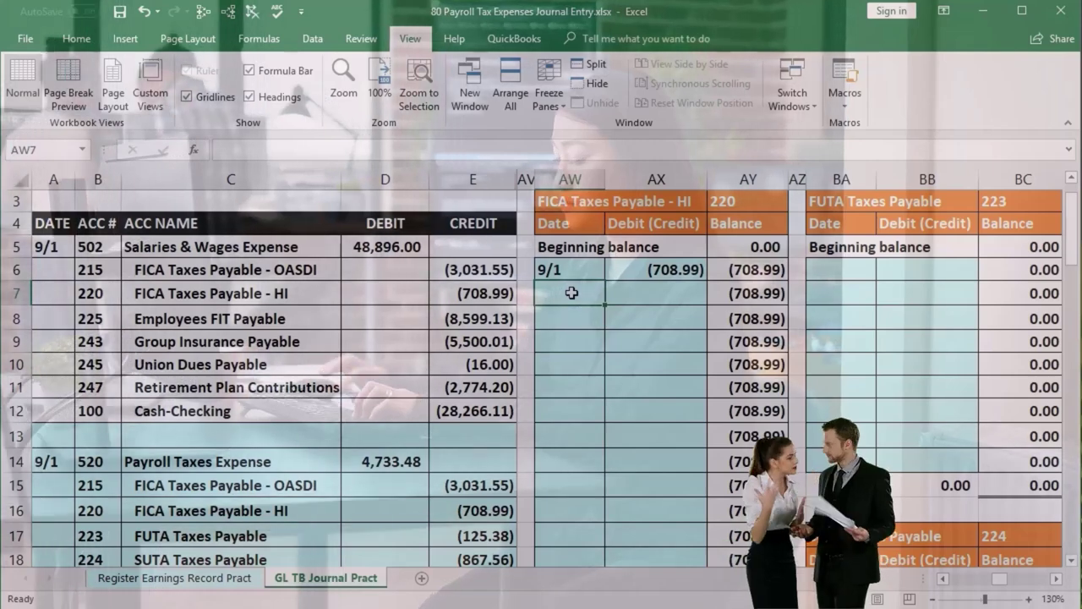
{"action": "type", "text": "9/1"}
{"action": "key", "text": "Tab"}
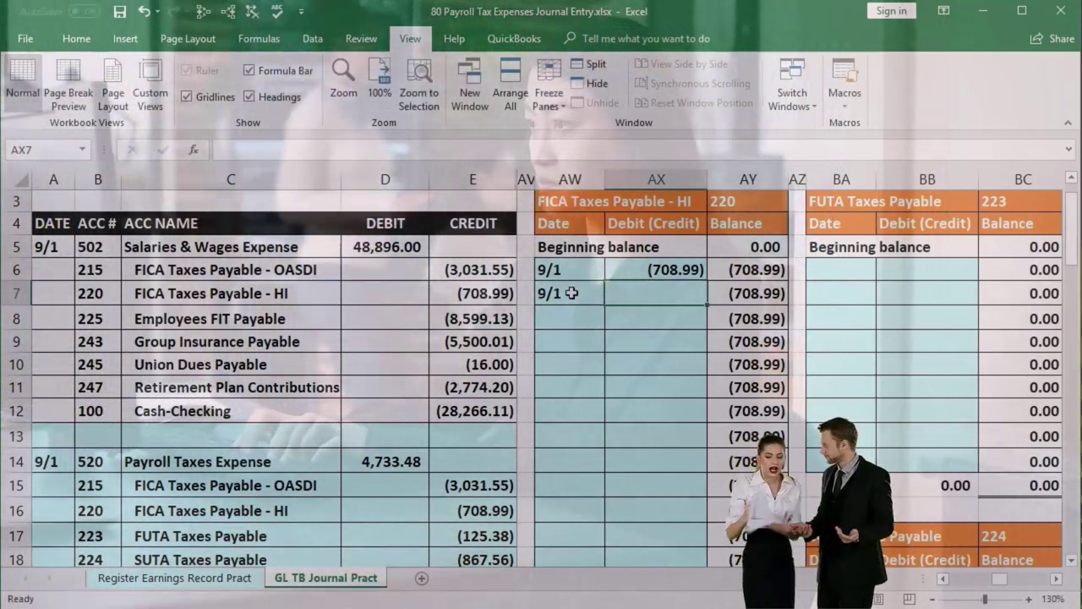
{"action": "type", "text": "="}
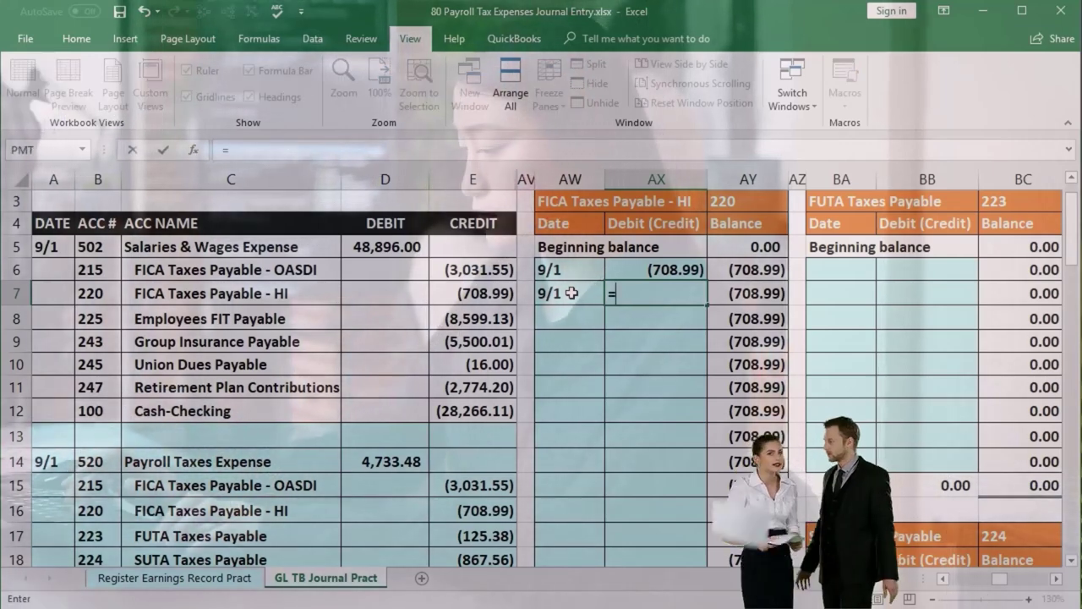
{"action": "left_click", "coordinate": [474, 512]}
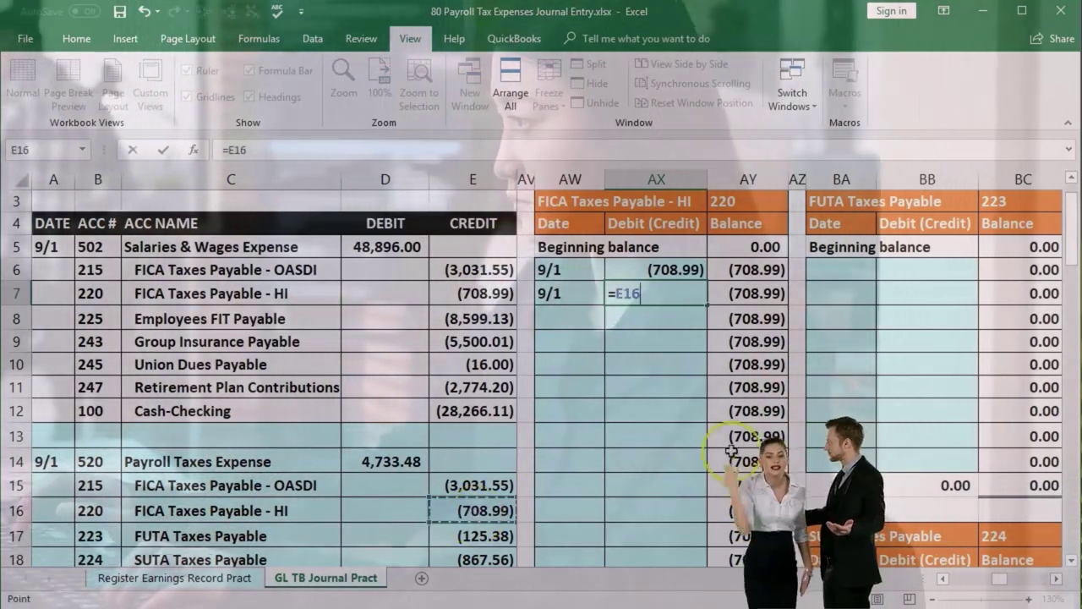
{"action": "key", "text": "Return"}
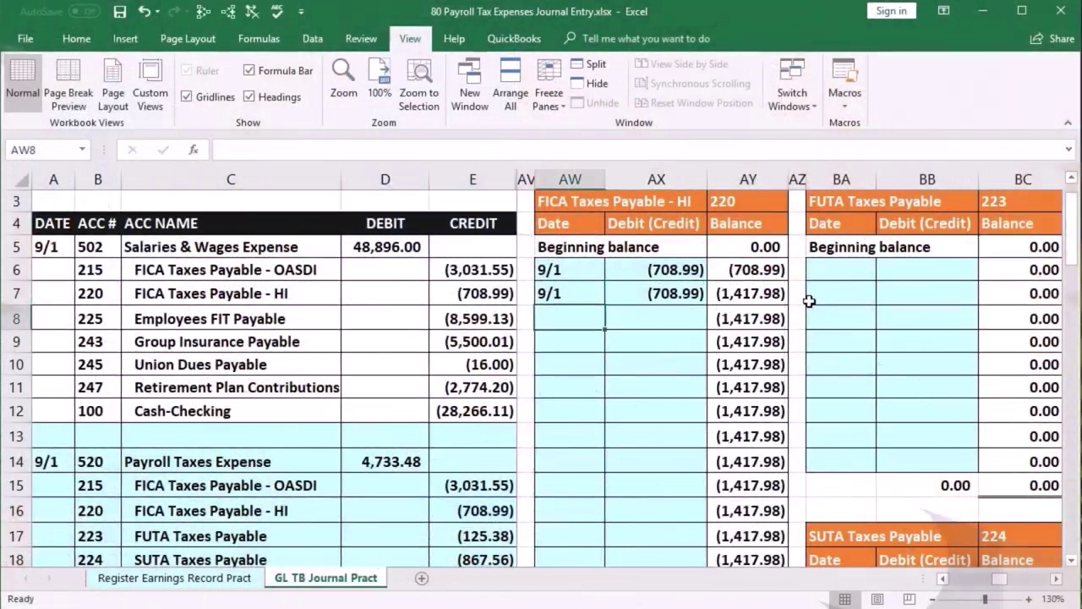
Check the FICA Taxes Payable - HI ledger posting against the account's ending trial balance in AI13
{"action": "left_click", "coordinate": [682, 271]}
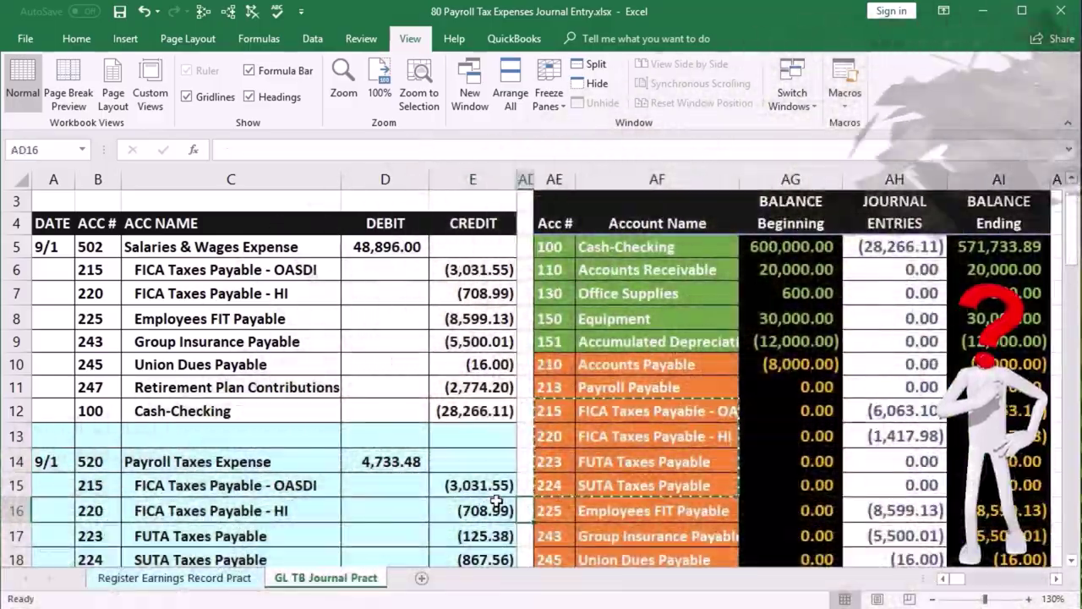
{"action": "scroll", "coordinate": [819, 483], "scroll_direction": "down", "scroll_amount": 1}
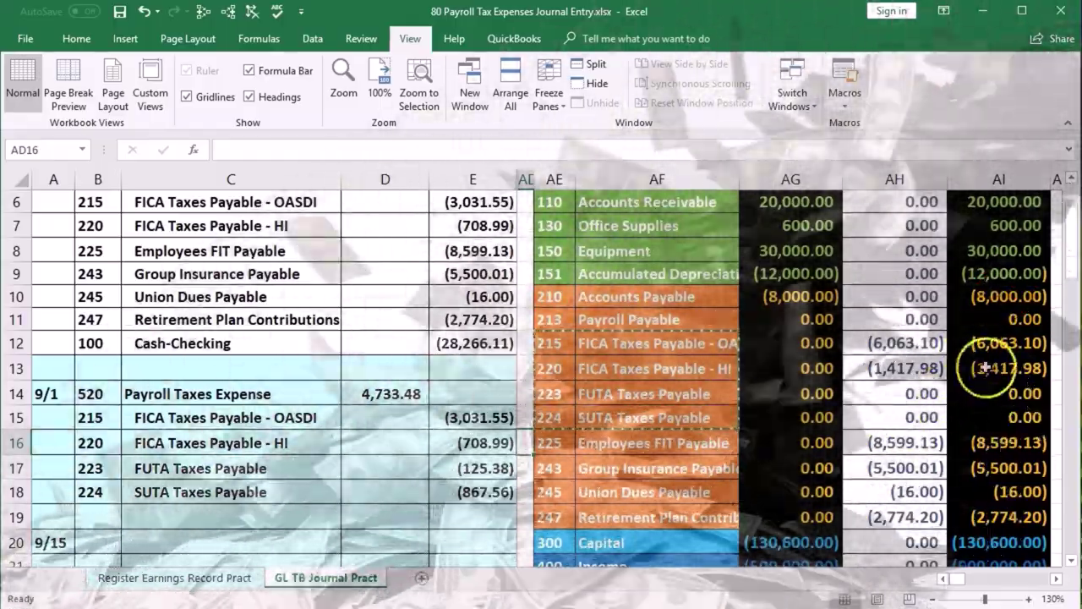
{"action": "left_click", "coordinate": [986, 367]}
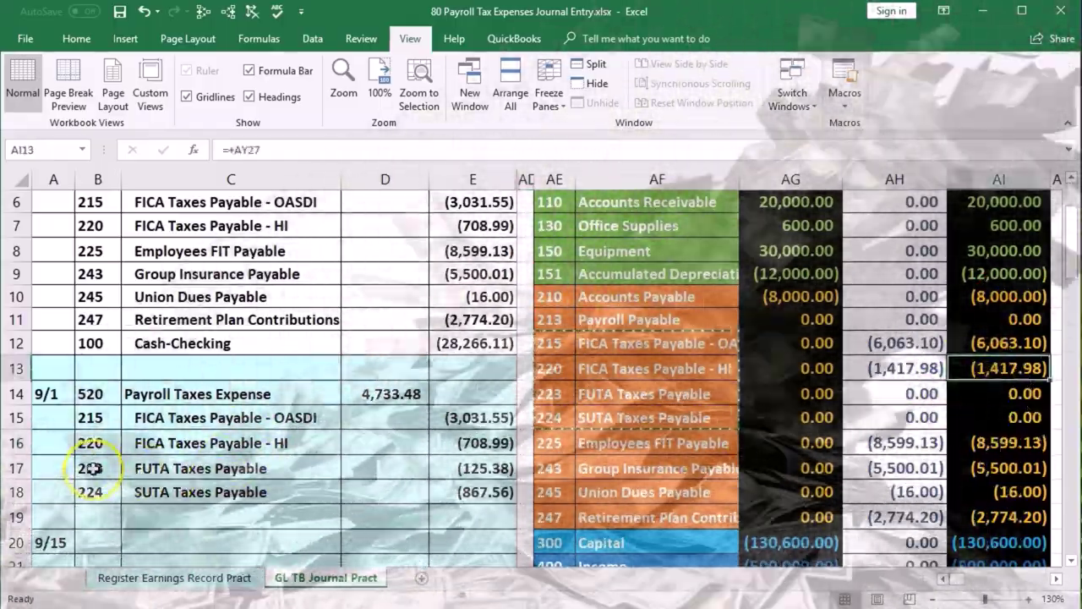
Post the FUTA Taxes Payable credit to ledger account 223, with the date 9/1 in BA6 and =E17 in BB6
{"action": "left_click_drag", "start_coordinate": [91, 468], "coordinate": [134, 468]}
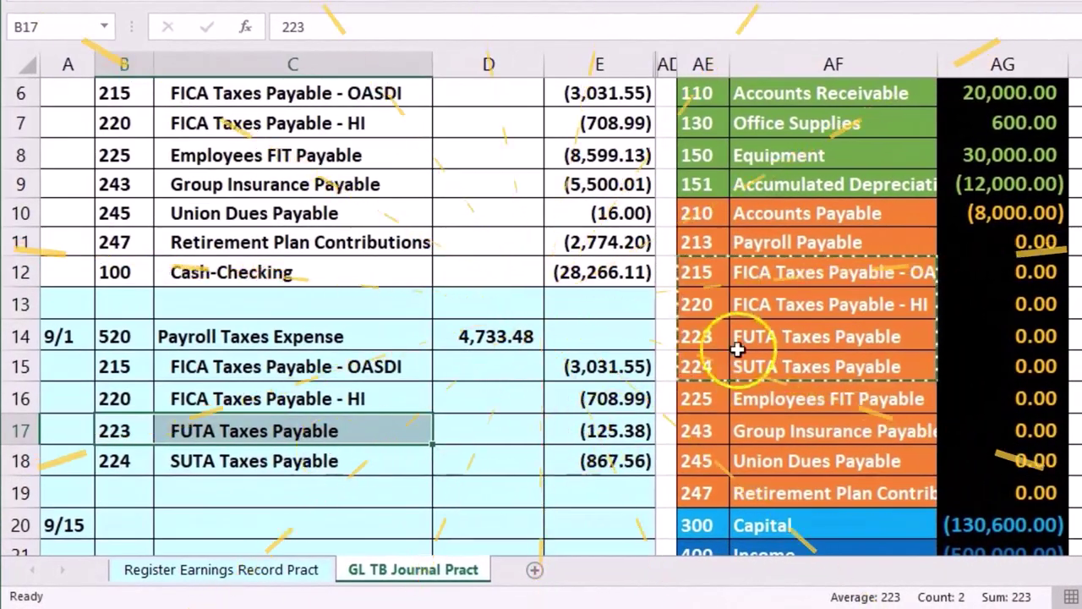
{"action": "left_click_drag", "start_coordinate": [716, 335], "coordinate": [742, 335]}
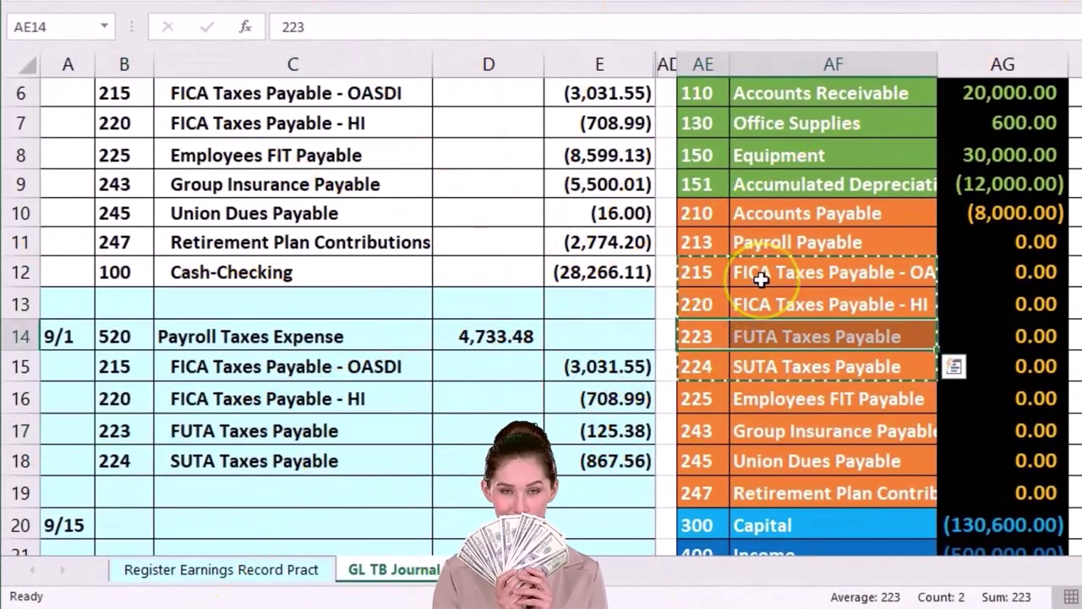
{"action": "key", "text": "Right"}
{"action": "key", "text": "Right"}
{"action": "key", "text": "Right"}
{"action": "key", "text": "Right"}
{"action": "key", "text": "Right"}
{"action": "key", "text": "Right"}
{"action": "key", "text": "Right"}
{"action": "key", "text": "Right"}
{"action": "key", "text": "Right"}
{"action": "key", "text": "Right"}
{"action": "key", "text": "Right"}
{"action": "key", "text": "Right"}
{"action": "key", "text": "Right"}
{"action": "key", "text": "Right"}
{"action": "key", "text": "Right"}
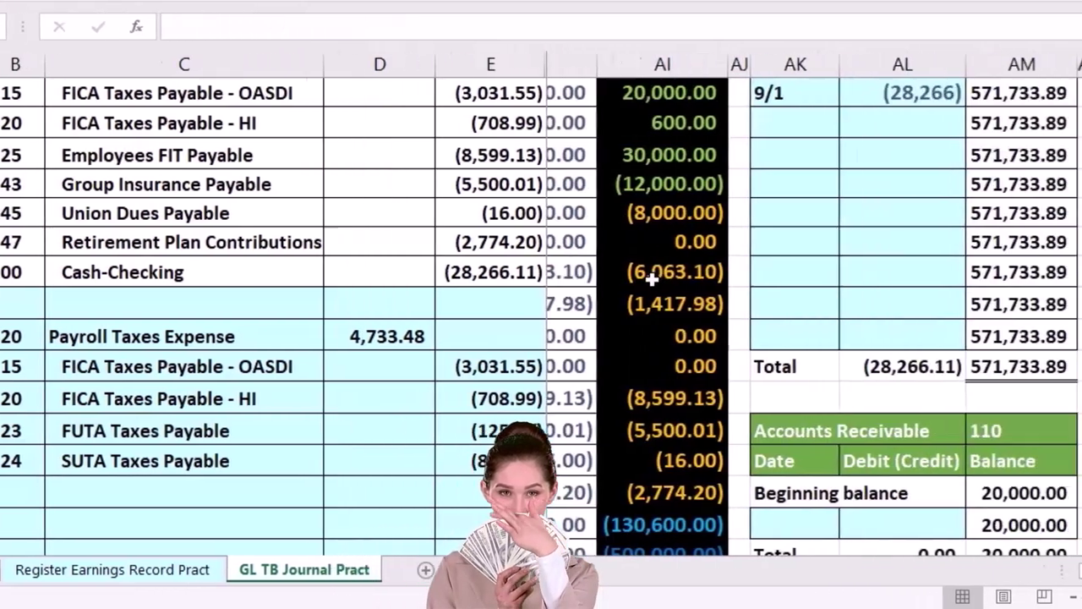
{"action": "key", "text": "Right"}
{"action": "key", "text": "Right"}
{"action": "key", "text": "Right"}
{"action": "key", "text": "Right"}
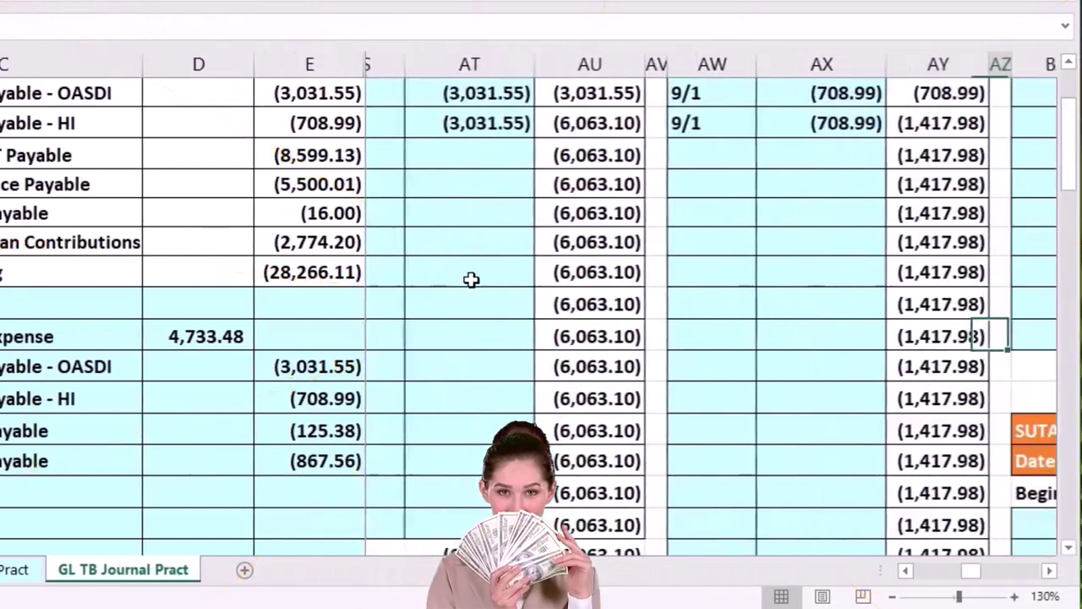
{"action": "scroll", "coordinate": [707, 252], "scroll_direction": "up", "scroll_amount": 2}
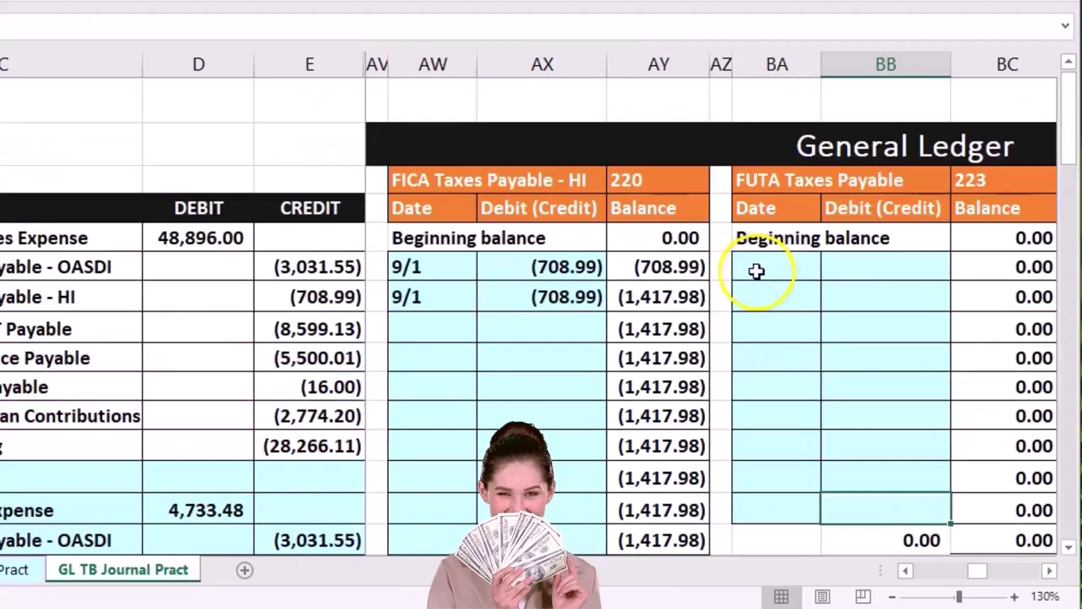
{"action": "left_click", "coordinate": [784, 270]}
{"action": "key", "text": "Right"}
{"action": "key", "text": "Right"}
{"action": "scroll", "coordinate": [783, 270], "scroll_direction": "right", "scroll_amount": 4}
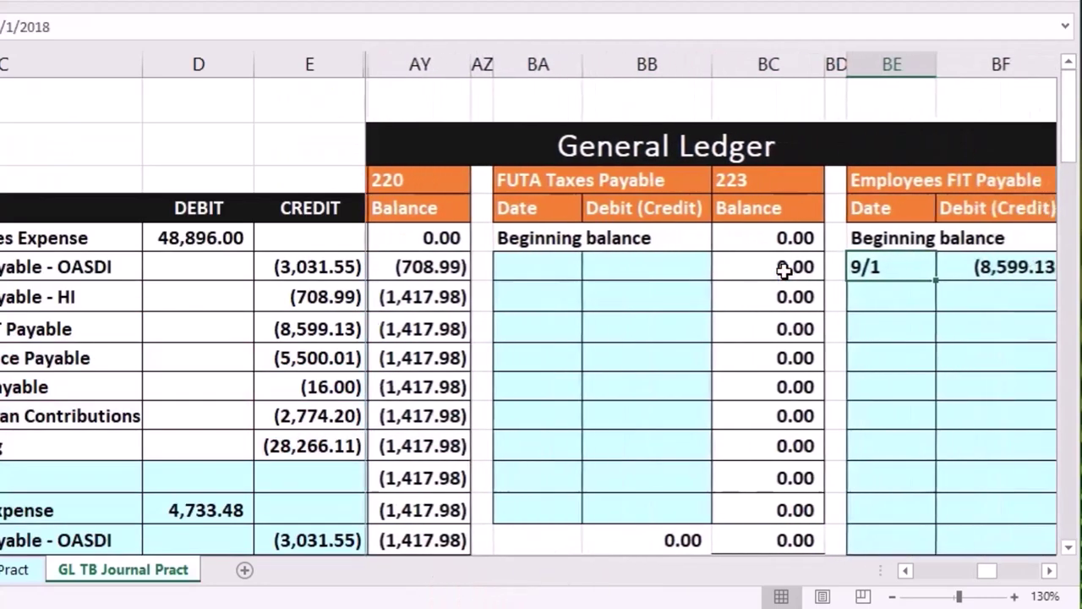
{"action": "key", "text": "Left"}
{"action": "key", "text": "Left"}
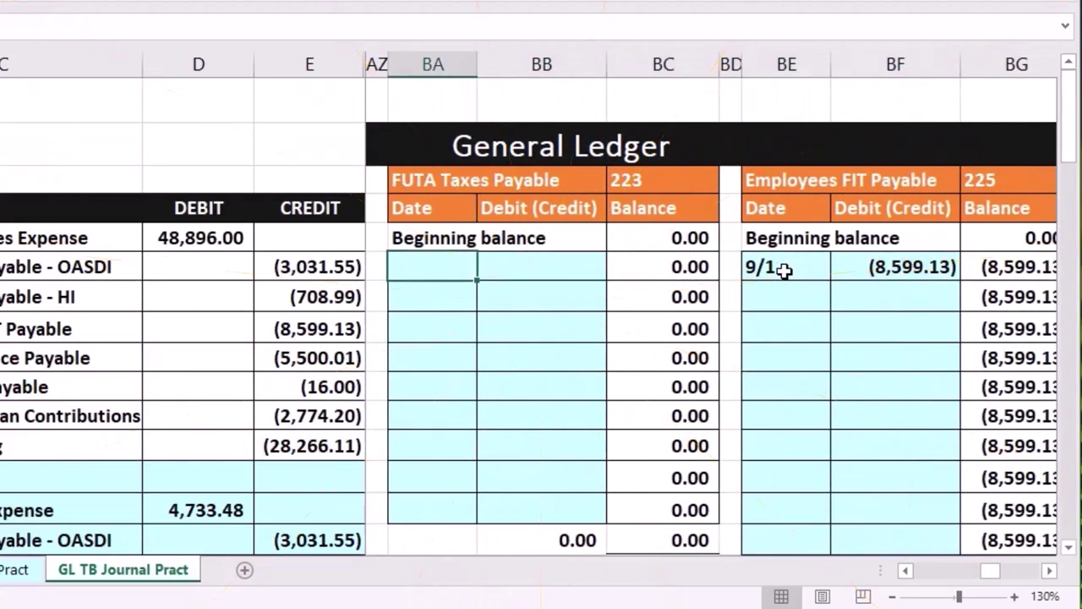
{"action": "key", "text": "Tab"}
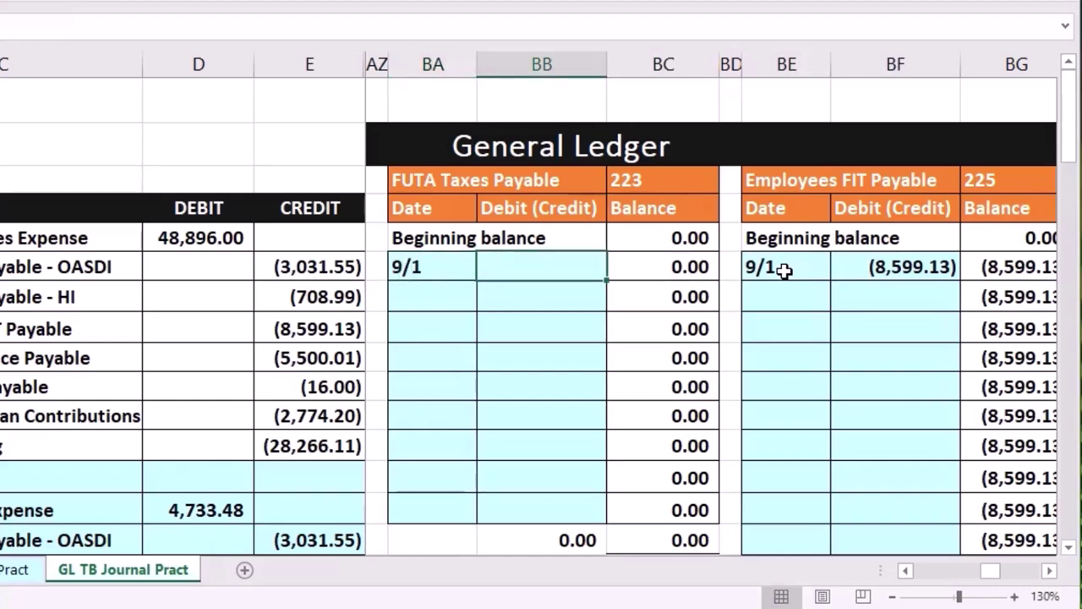
{"action": "type", "text": "="}
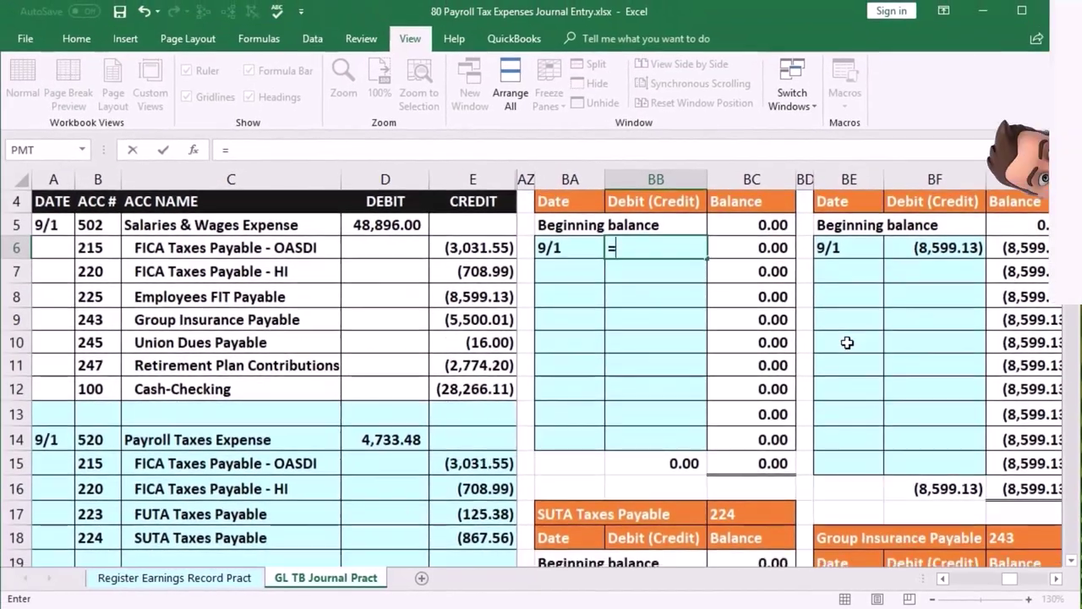
{"action": "left_click", "coordinate": [496, 514]}
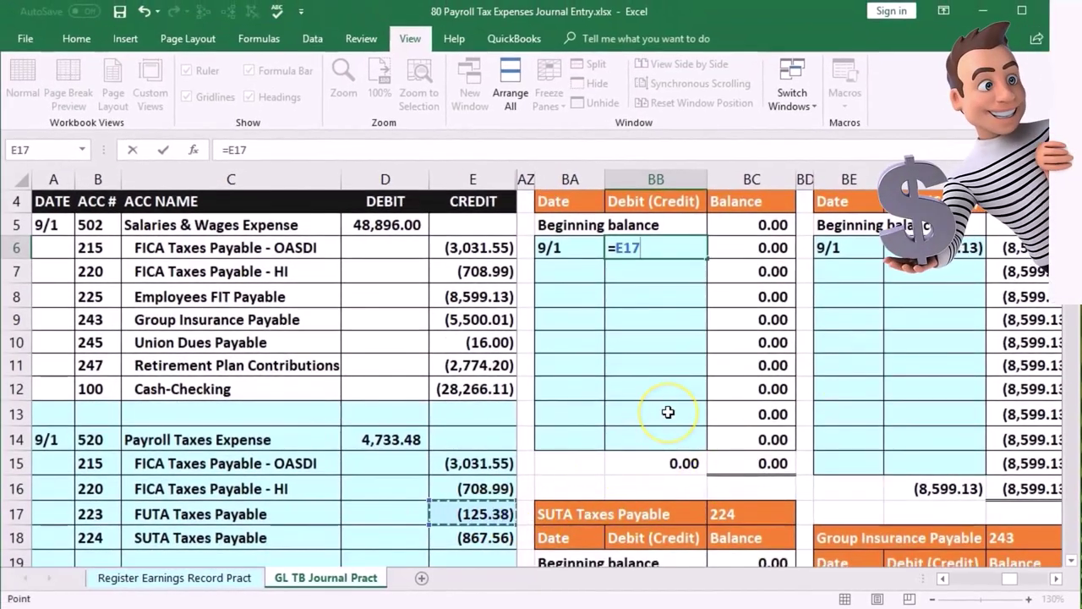
{"action": "key", "text": "Return"}
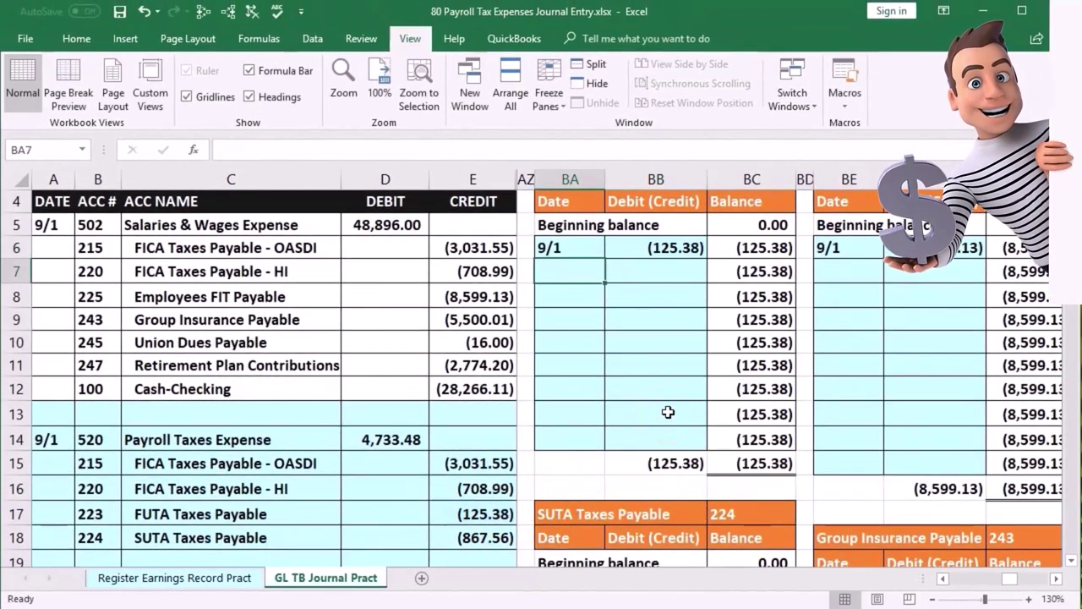
Check the FUTA Taxes Payable running balance in the ledger against its ending trial balance in AI14
{"action": "left_click", "coordinate": [739, 262]}
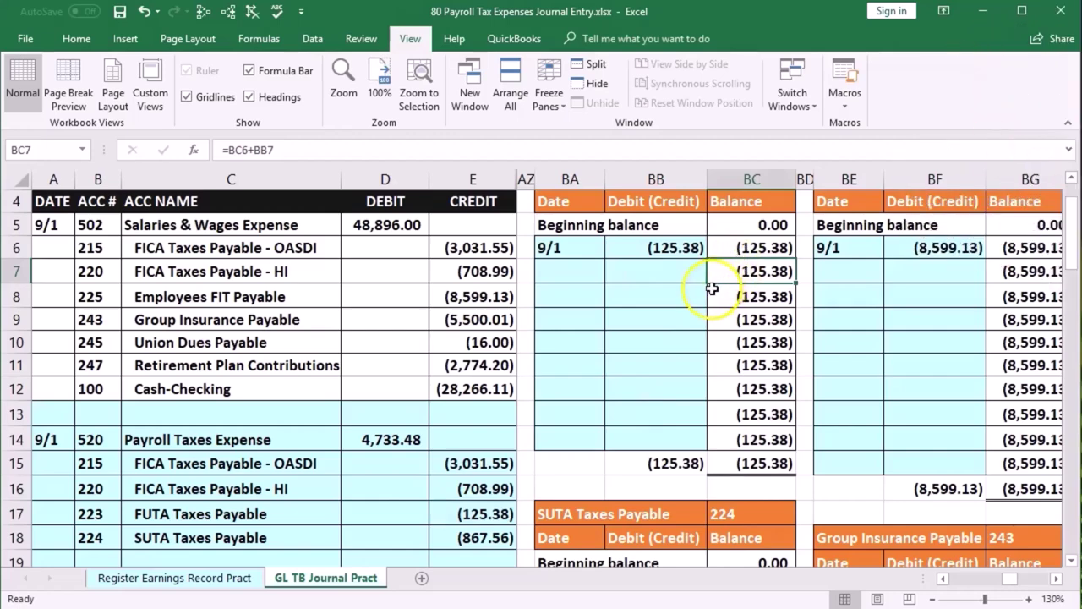
{"action": "left_click", "coordinate": [497, 422]}
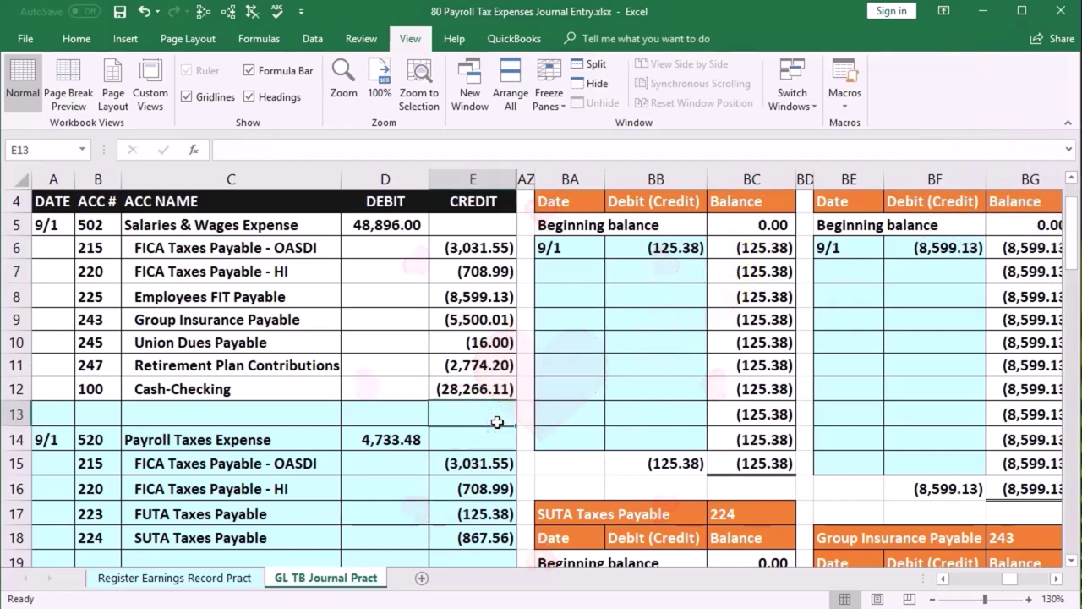
{"action": "key", "text": "Right"}
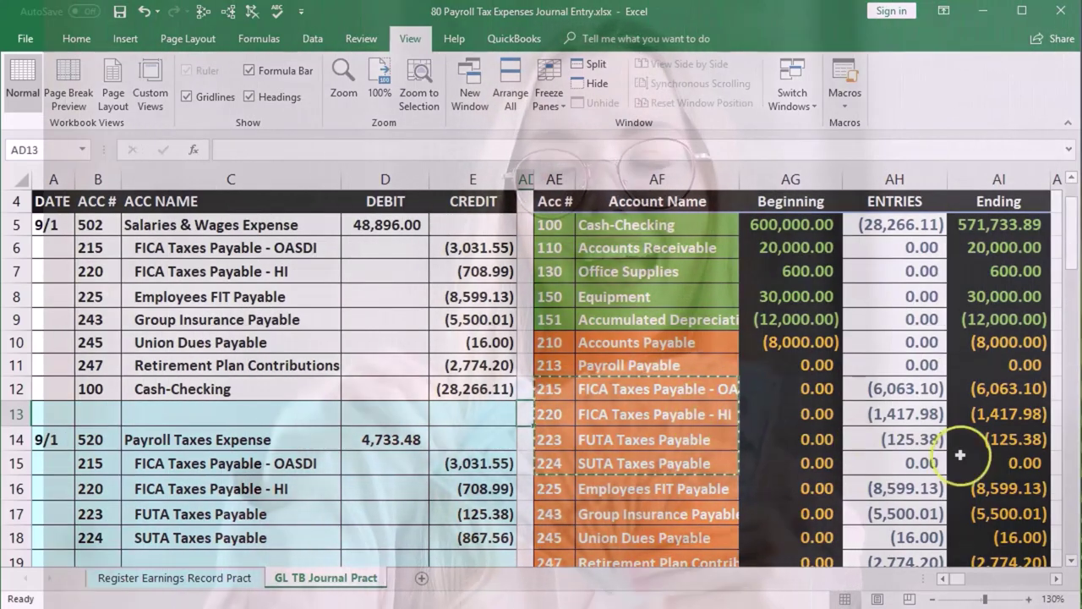
{"action": "left_click", "coordinate": [985, 439]}
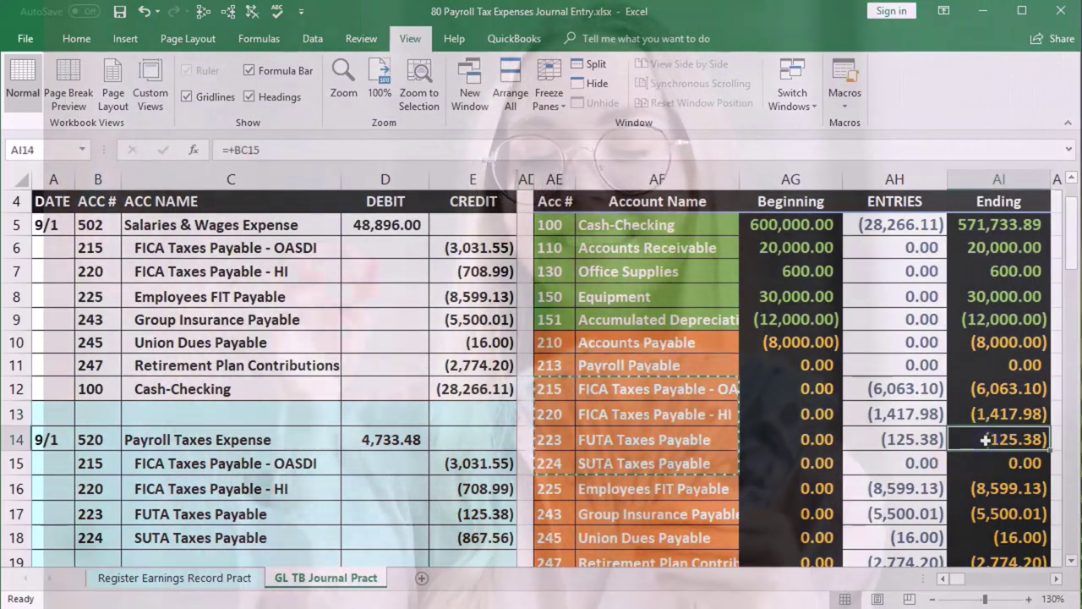
Post the SUTA Taxes Payable credit to ledger account 224, with the date 9/1 in BA20 and =E18 in BB20
{"action": "left_click_drag", "start_coordinate": [124, 544], "coordinate": [228, 528]}
{"action": "left_click_drag", "start_coordinate": [546, 467], "coordinate": [596, 460]}
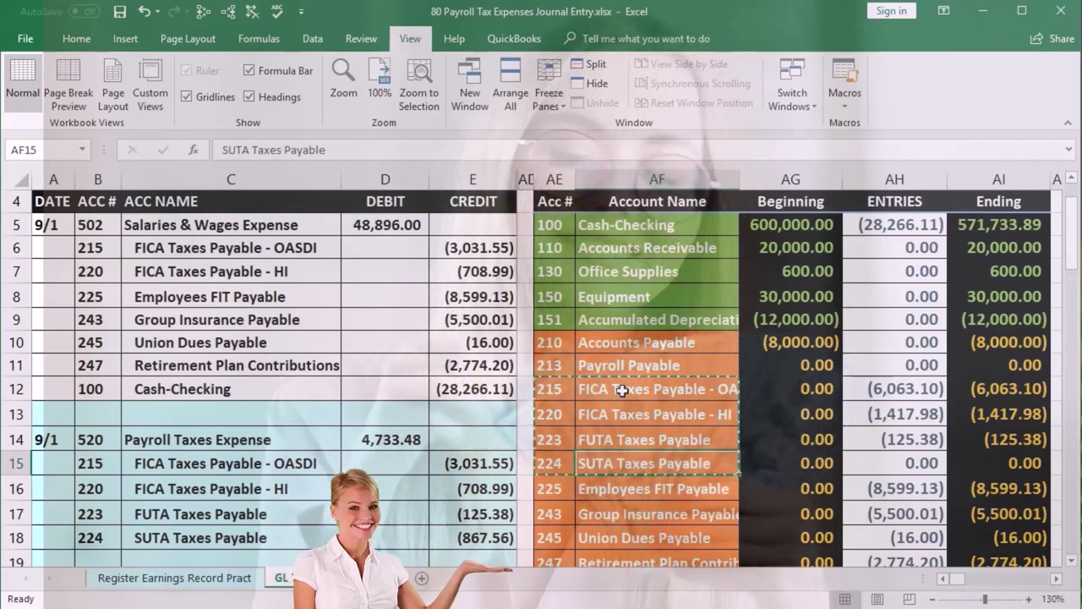
{"action": "key", "text": "Right"}
{"action": "key", "text": "Right"}
{"action": "key", "text": "Right"}
{"action": "key", "text": "Right"}
{"action": "key", "text": "Right"}
{"action": "key", "text": "Right"}
{"action": "key", "text": "Right"}
{"action": "key", "text": "Right"}
{"action": "key", "text": "Right"}
{"action": "key", "text": "Right"}
{"action": "key", "text": "Right"}
{"action": "key", "text": "Right"}
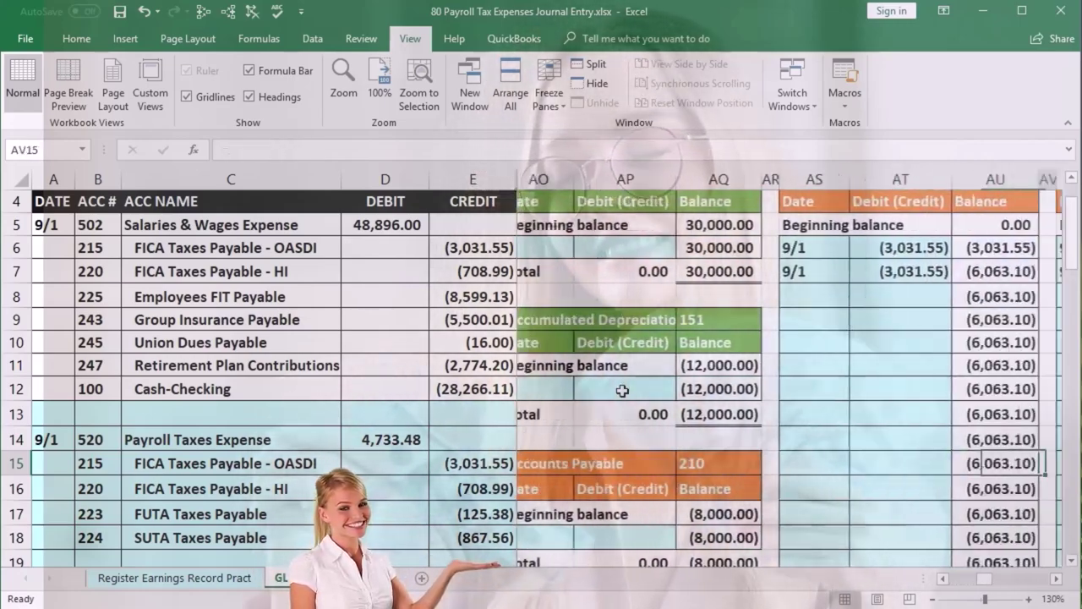
{"action": "key", "text": "Right"}
{"action": "key", "text": "Right"}
{"action": "key", "text": "Up"}
{"action": "key", "text": "Up"}
{"action": "key", "text": "Up"}
{"action": "key", "text": "Up"}
{"action": "key", "text": "Up"}
{"action": "key", "text": "Up"}
{"action": "key", "text": "Up"}
{"action": "key", "text": "Up"}
{"action": "key", "text": "Up"}
{"action": "key", "text": "Up"}
{"action": "key", "text": "Up"}
{"action": "key", "text": "Up"}
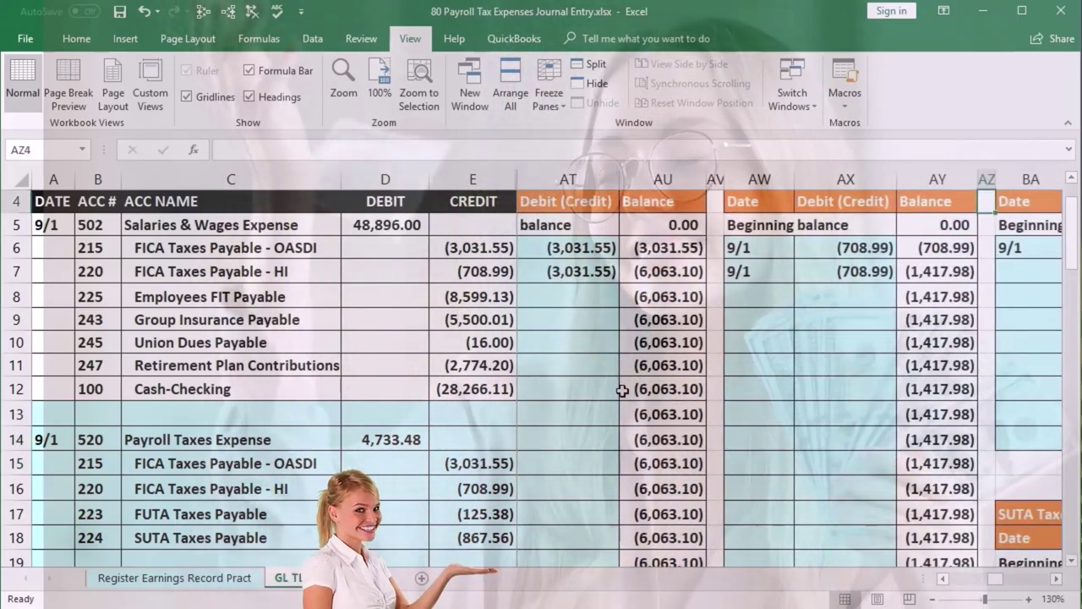
{"action": "key", "text": "Right"}
{"action": "key", "text": "Right"}
{"action": "key", "text": "Right"}
{"action": "key", "text": "Right"}
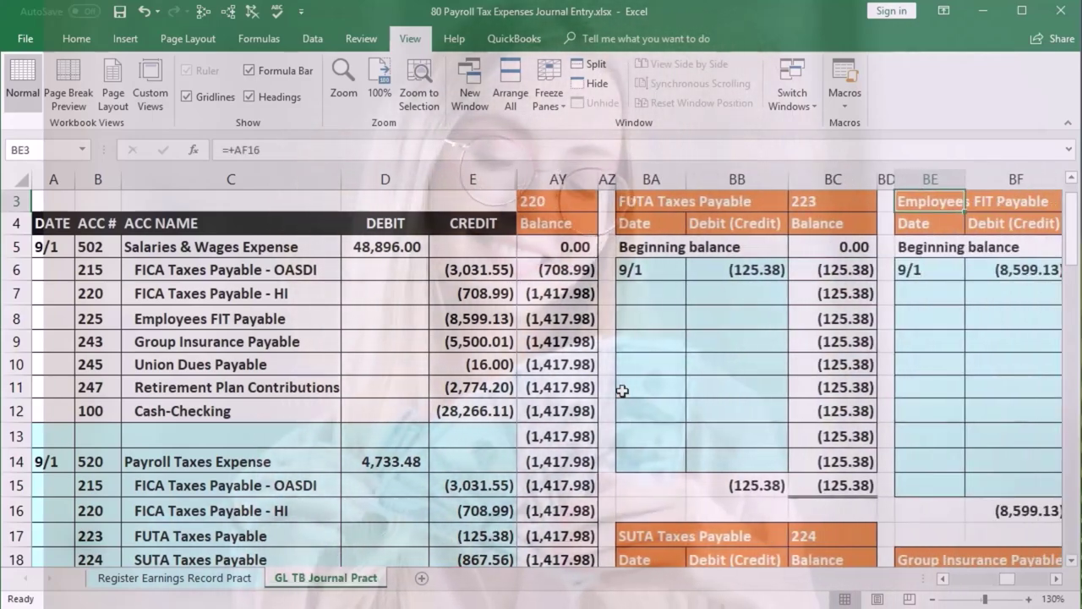
{"action": "scroll", "coordinate": [622, 390], "scroll_direction": "down", "scroll_amount": 3}
{"action": "left_click", "coordinate": [633, 401]}
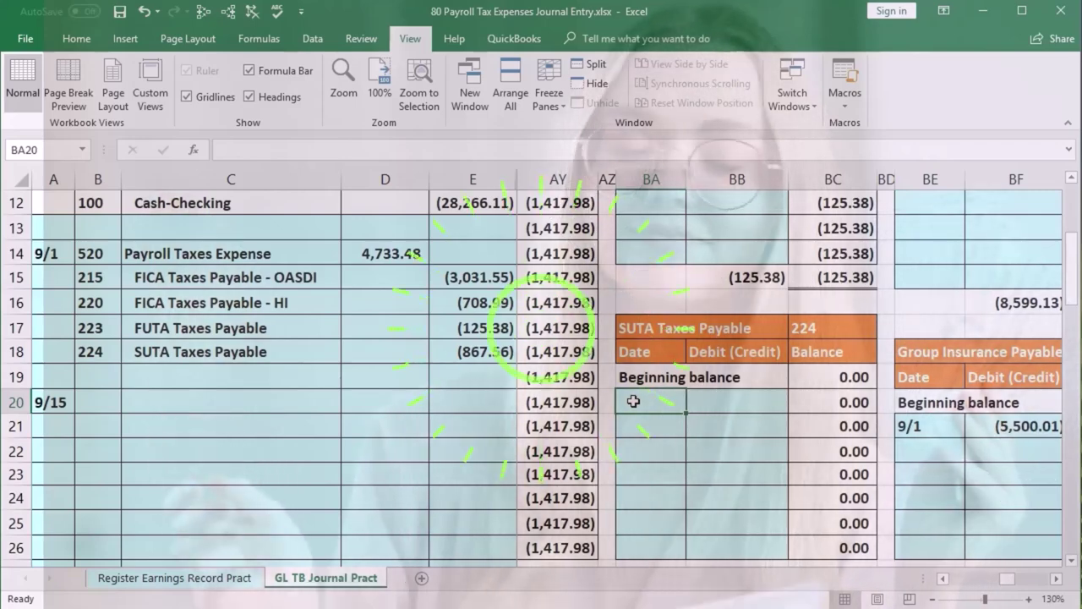
{"action": "type", "text": "9/1"}
{"action": "key", "text": "Tab"}
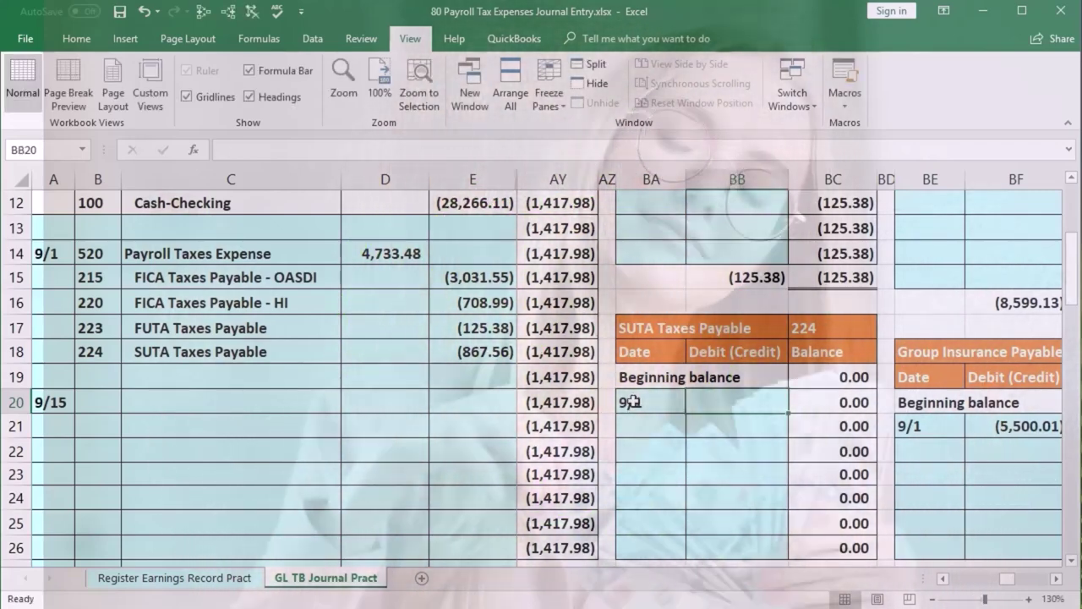
{"action": "type", "text": "="}
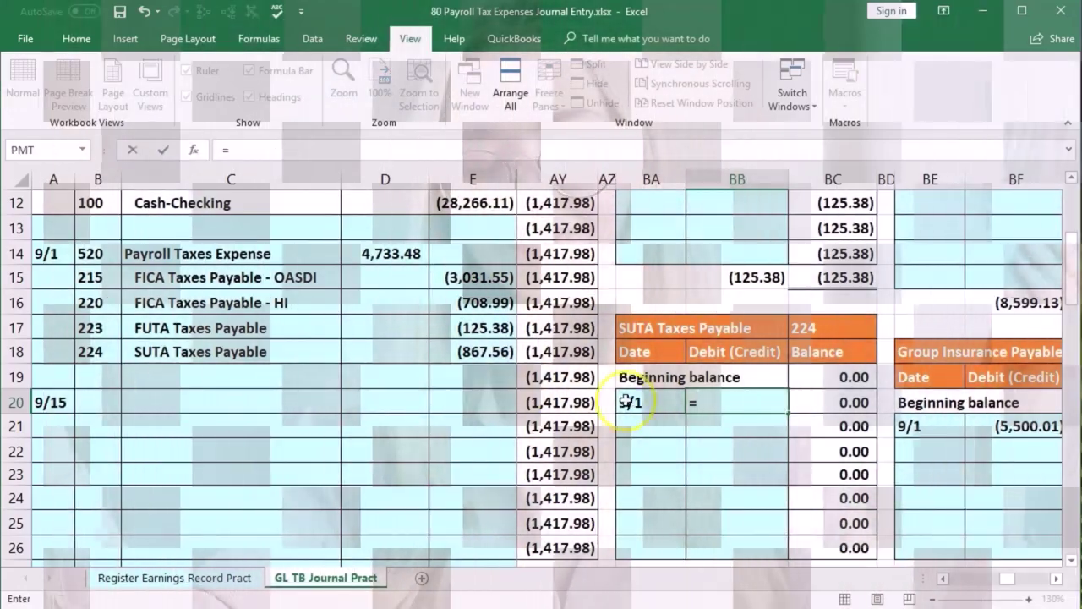
{"action": "left_click", "coordinate": [473, 352]}
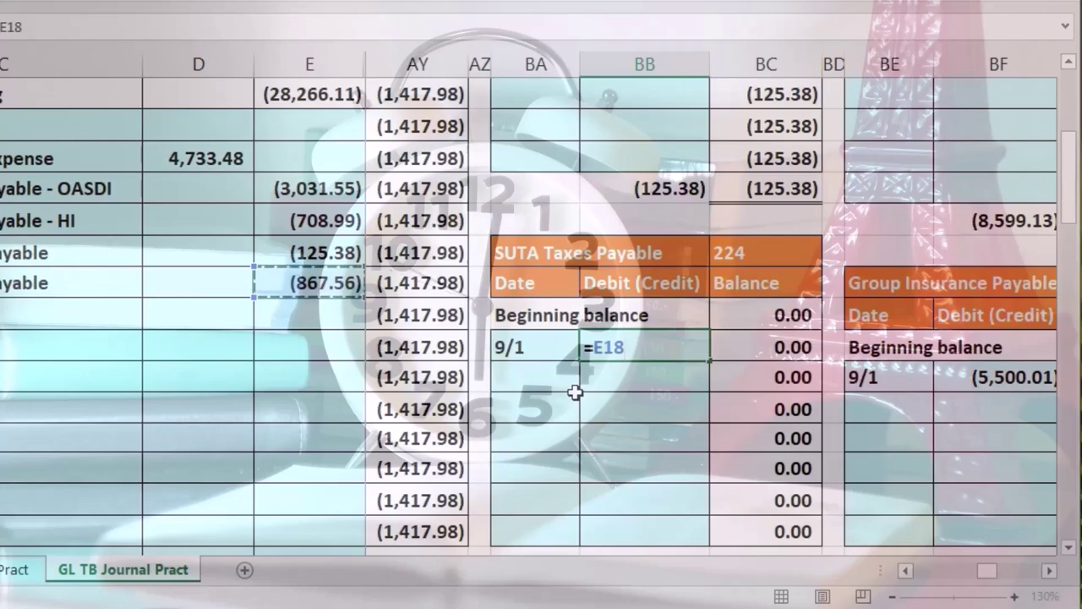
{"action": "key", "text": "Return"}
Check the SUTA Taxes Payable ending trial balance in AI15 and the trial balance total in AI26
{"action": "left_click", "coordinate": [352, 318]}
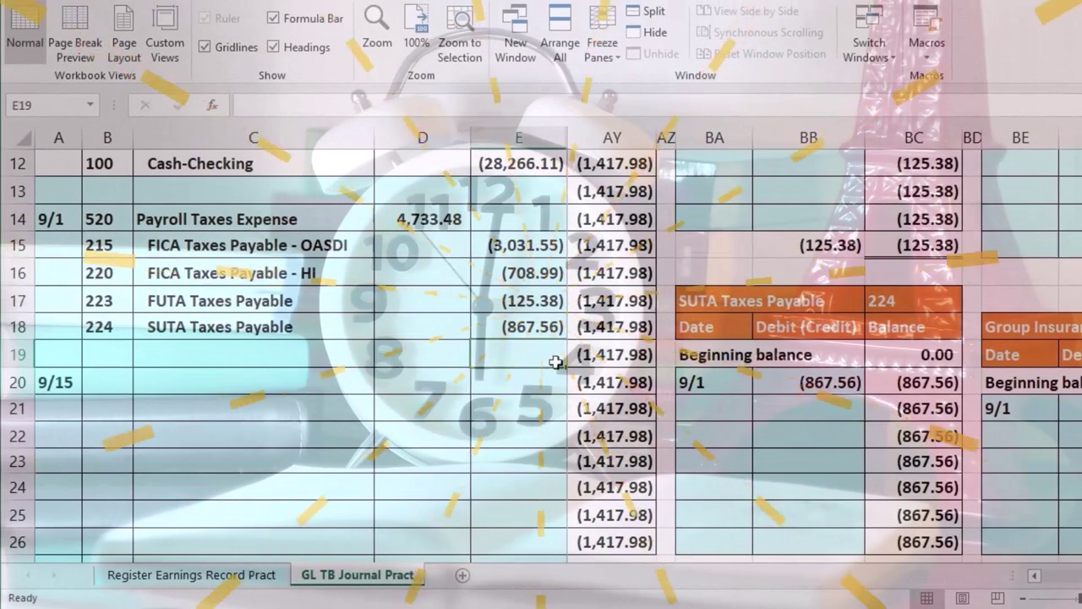
{"action": "key", "text": "Right"}
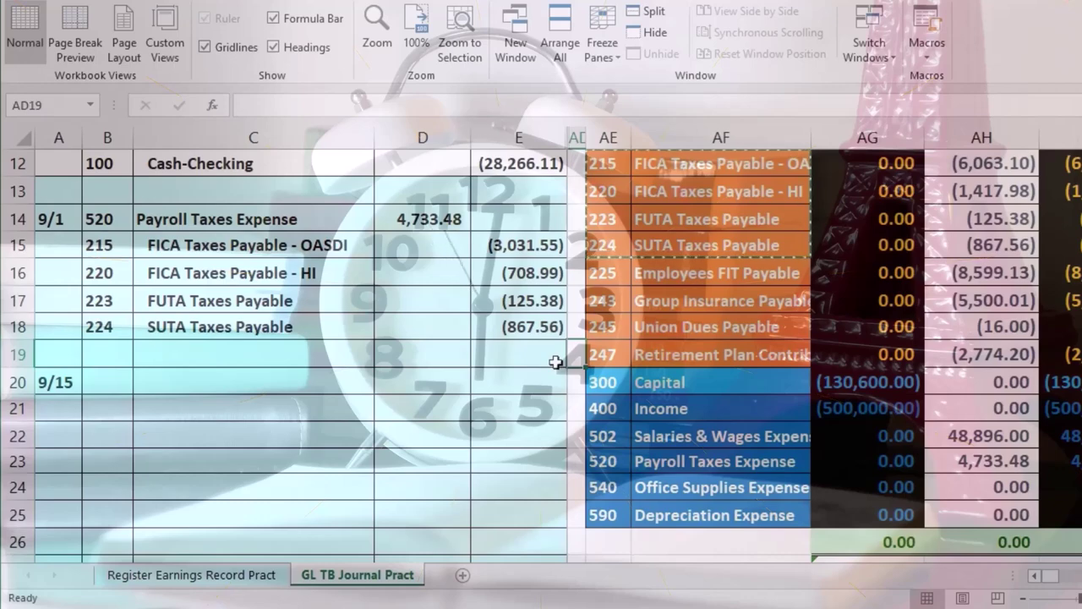
{"action": "left_click", "coordinate": [1067, 246]}
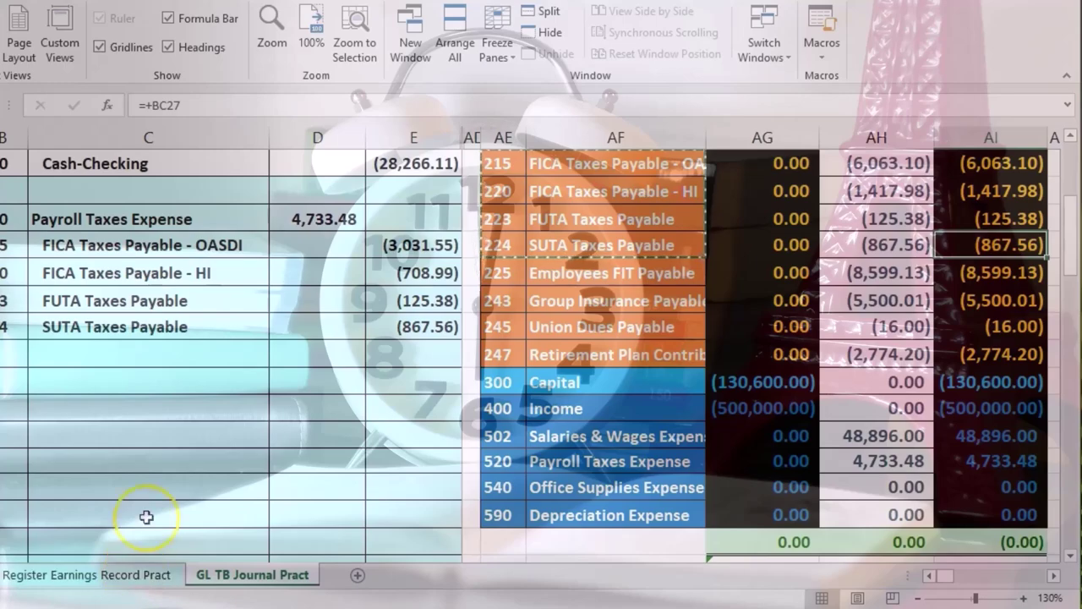
{"action": "scroll", "coordinate": [633, 490], "scroll_direction": "up", "scroll_amount": 1}
{"action": "scroll", "coordinate": [755, 515], "scroll_direction": "down", "scroll_amount": 2}
{"action": "left_click", "coordinate": [1004, 463]}
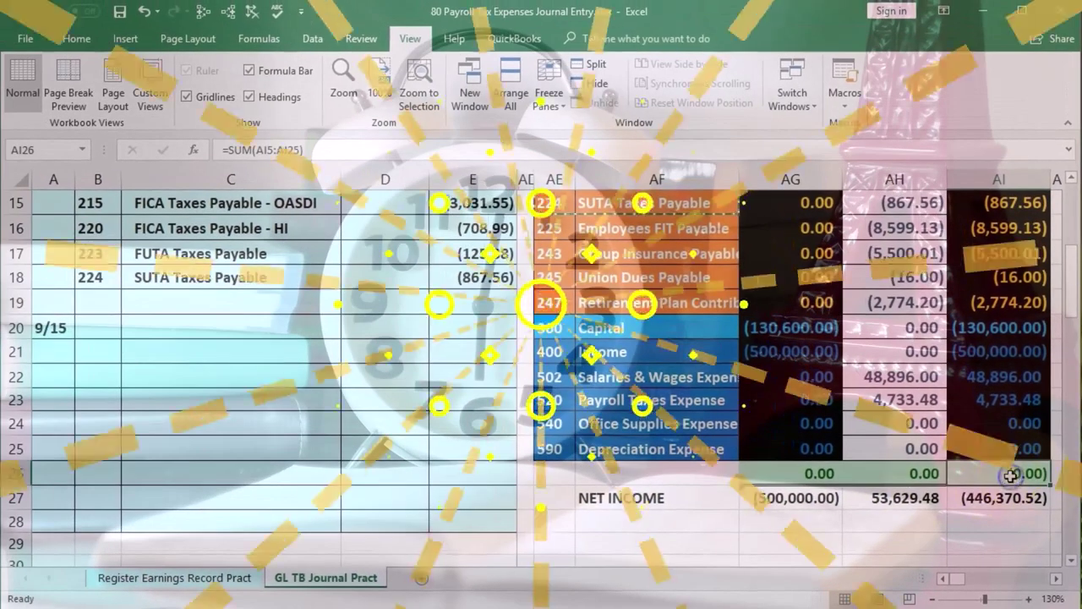